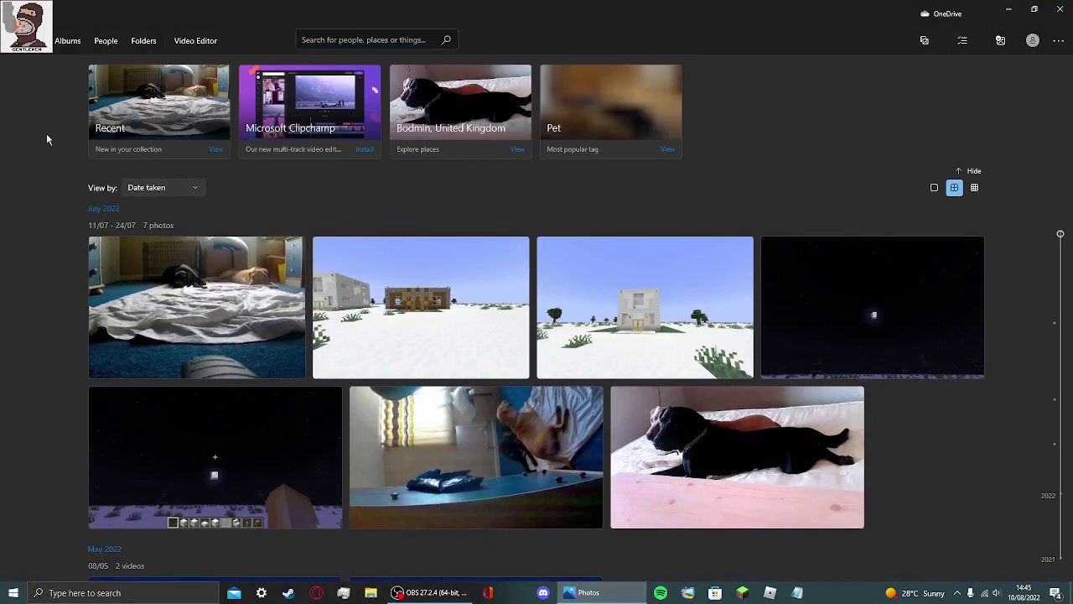
- Switch Photos to its Video Editor section to see the saved projects
left_click(196, 41)
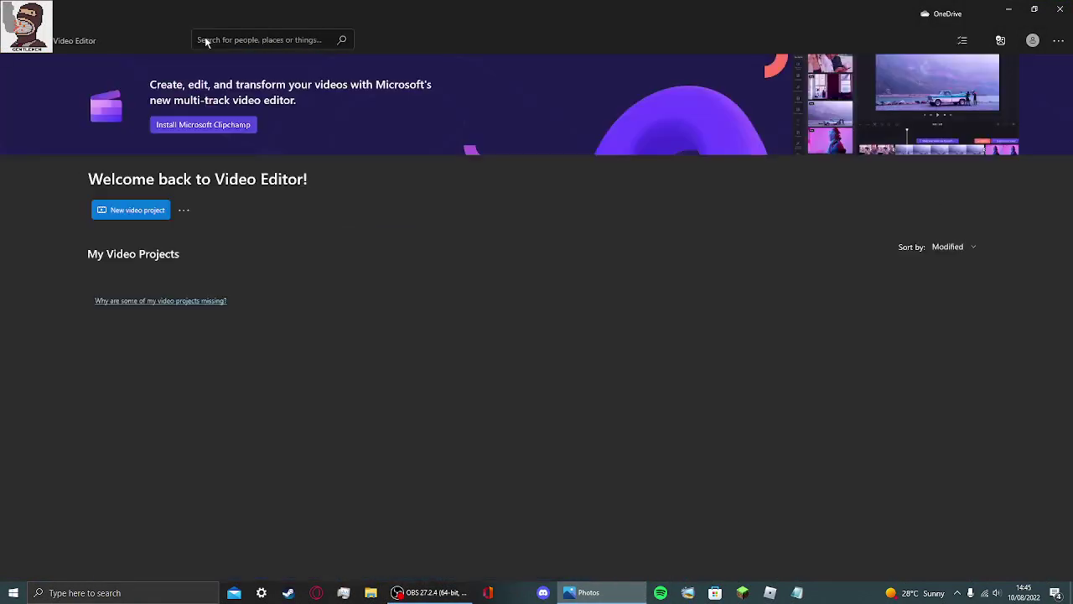
mouse_move(174, 335)
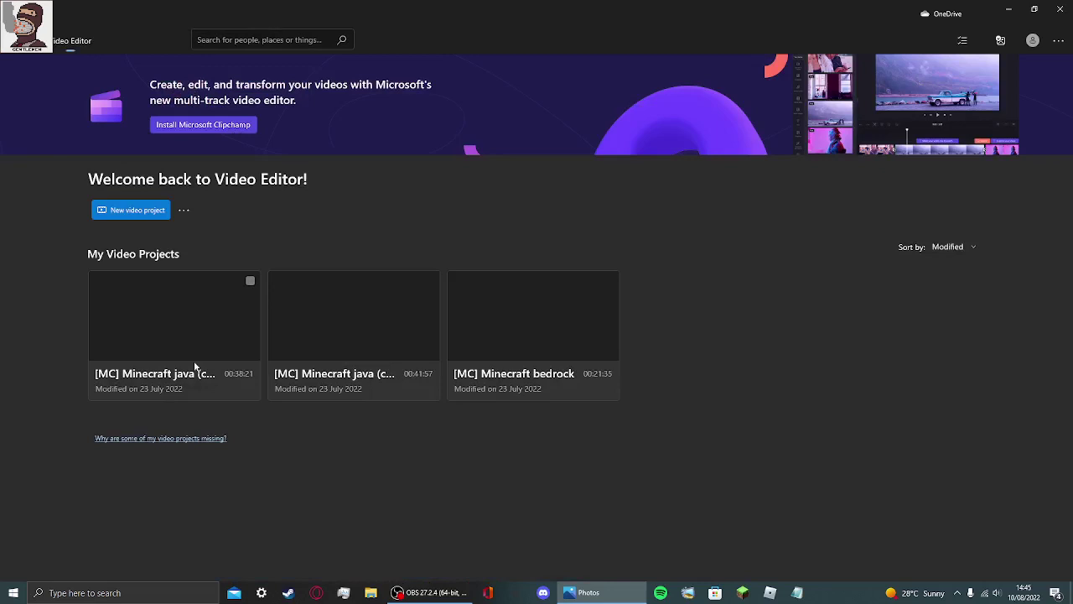
- Select the two Minecraft Java projects and the Bedrock project, then delete all three
left_click(251, 281)
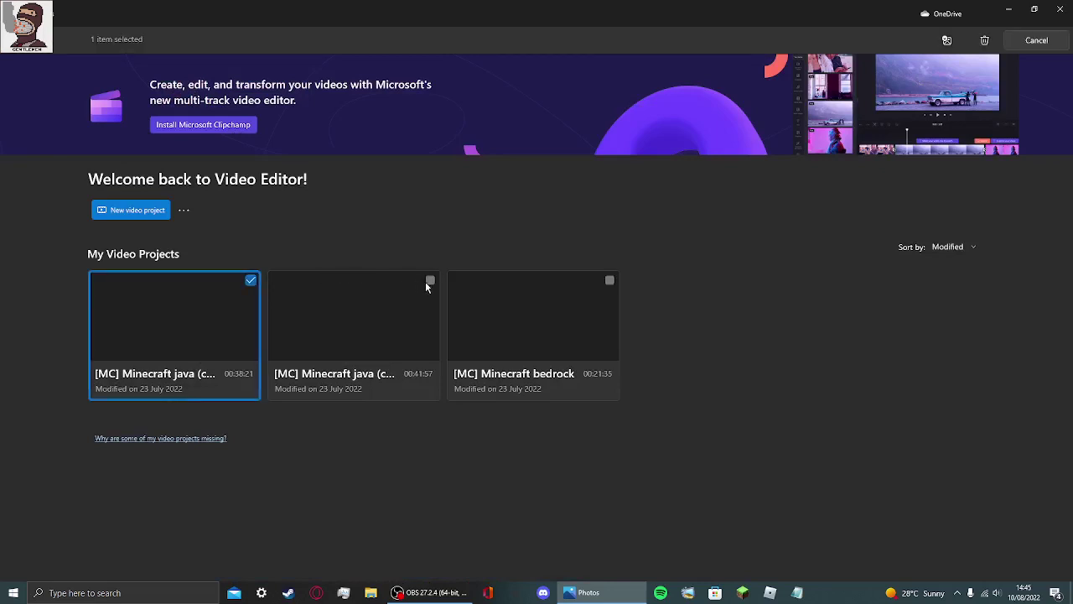
left_click(430, 281)
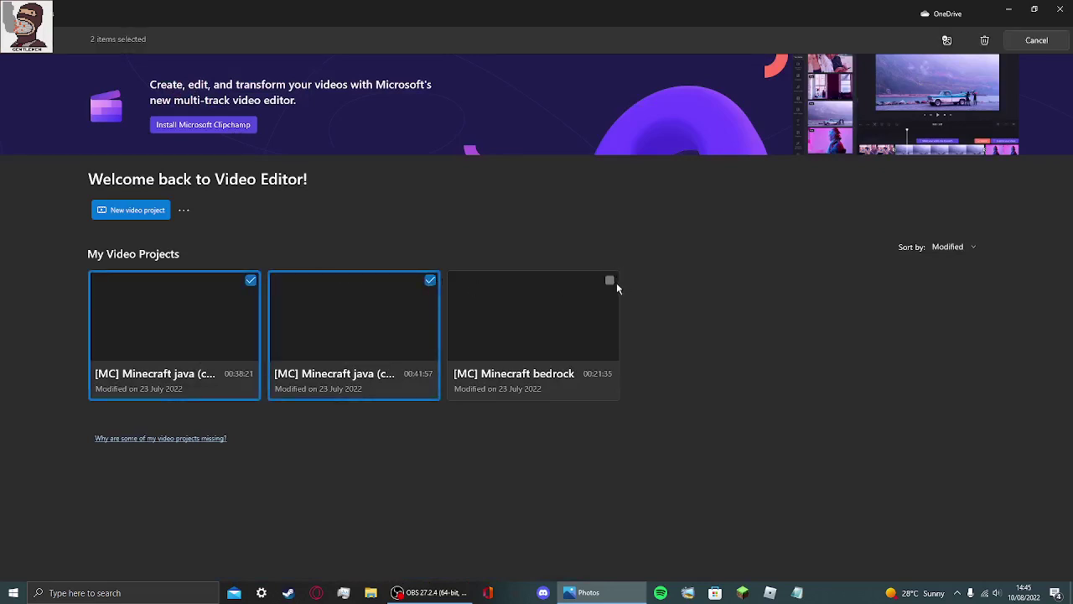
left_click(610, 281)
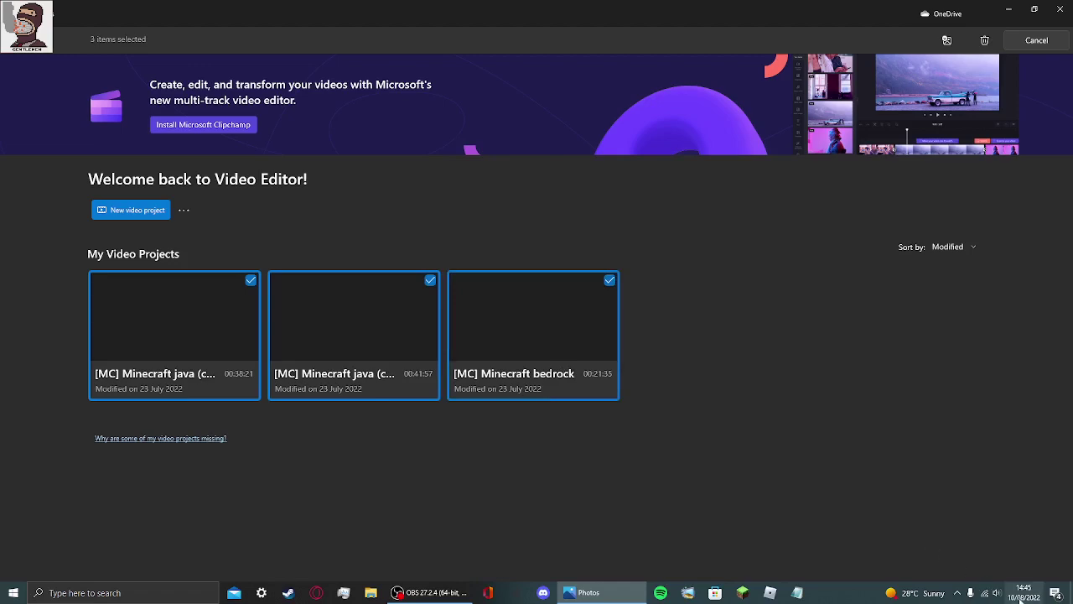
left_click(985, 41)
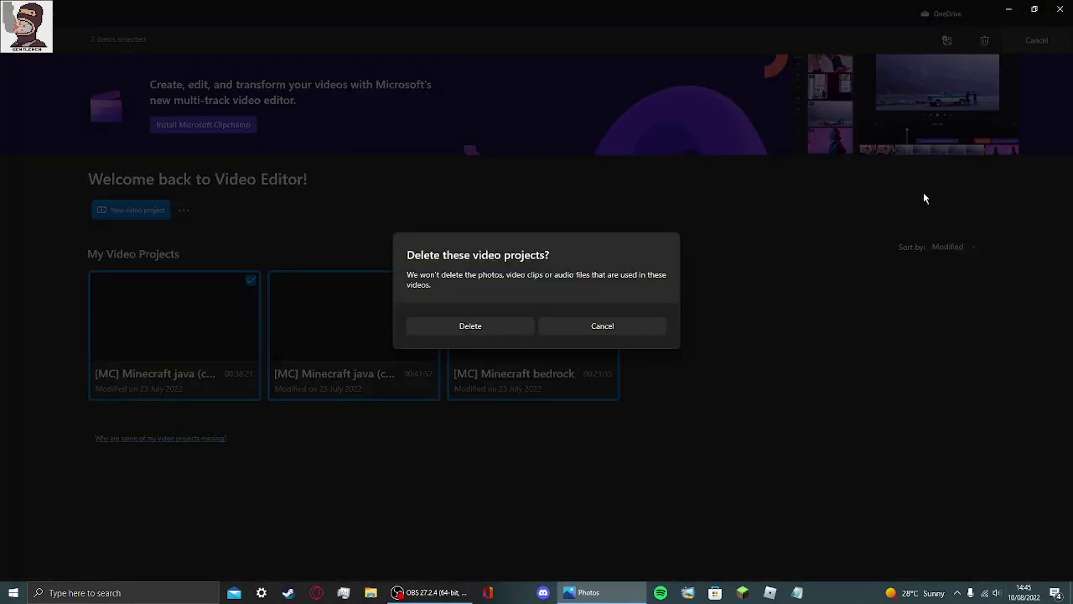
left_click(471, 326)
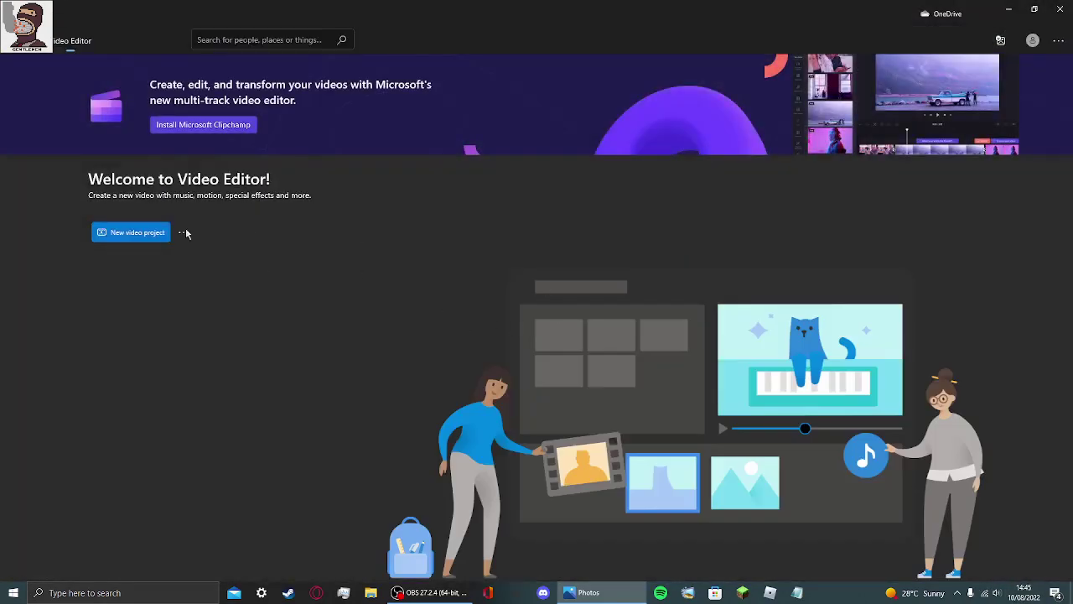
- Create a new project named '[MC] Large clip from a MC livestream!' and open the Add menu
left_click(138, 232)
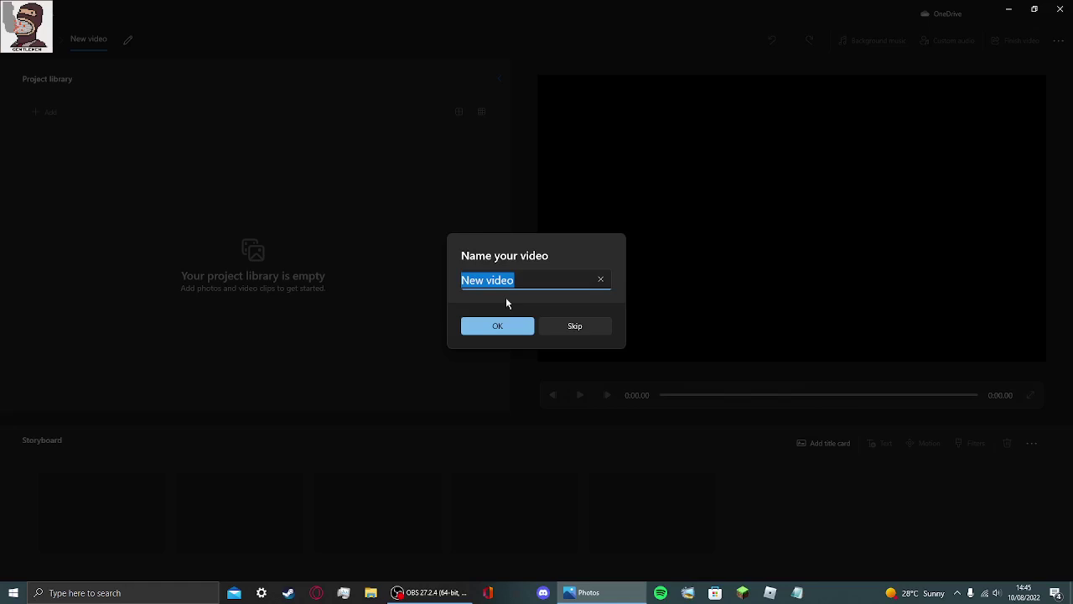
type("large clip fr")
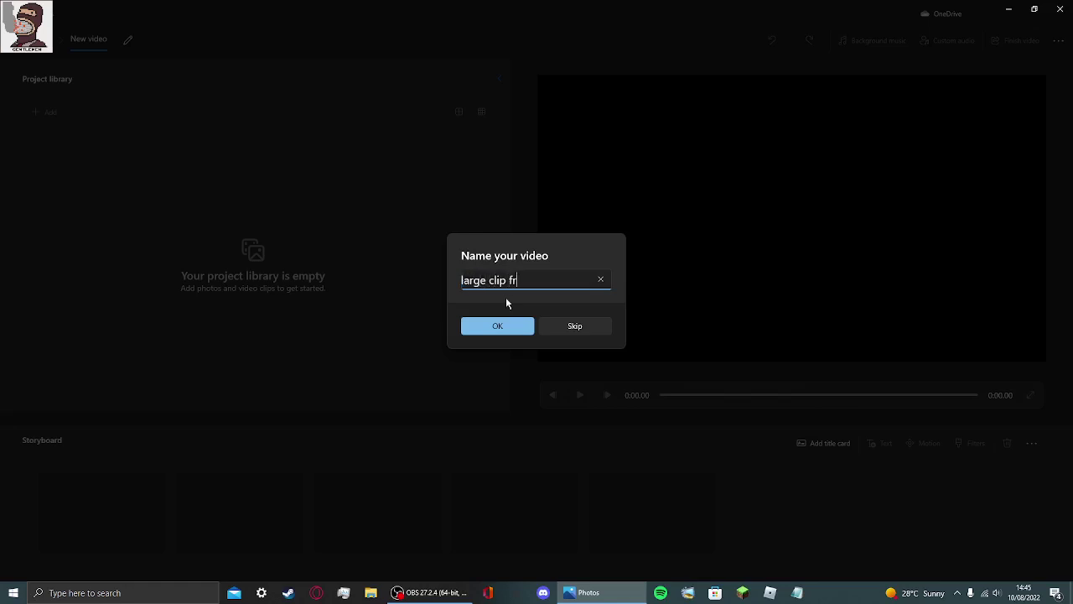
type(" a")
type(" mi")
type("ne")
type("craf")
key("BackSpace")
key("BackSpace")
key("BackSpace")
key("BackSpace")
key("BackSpace")
type("a ")
type("M")
type("C")
type("l")
type("[MC")
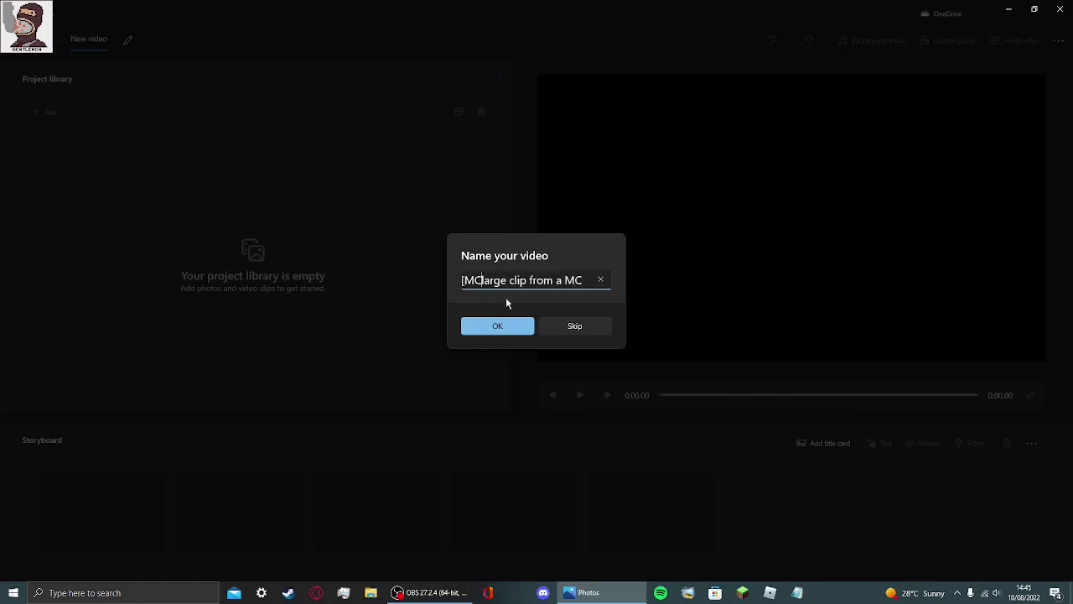
type("]")
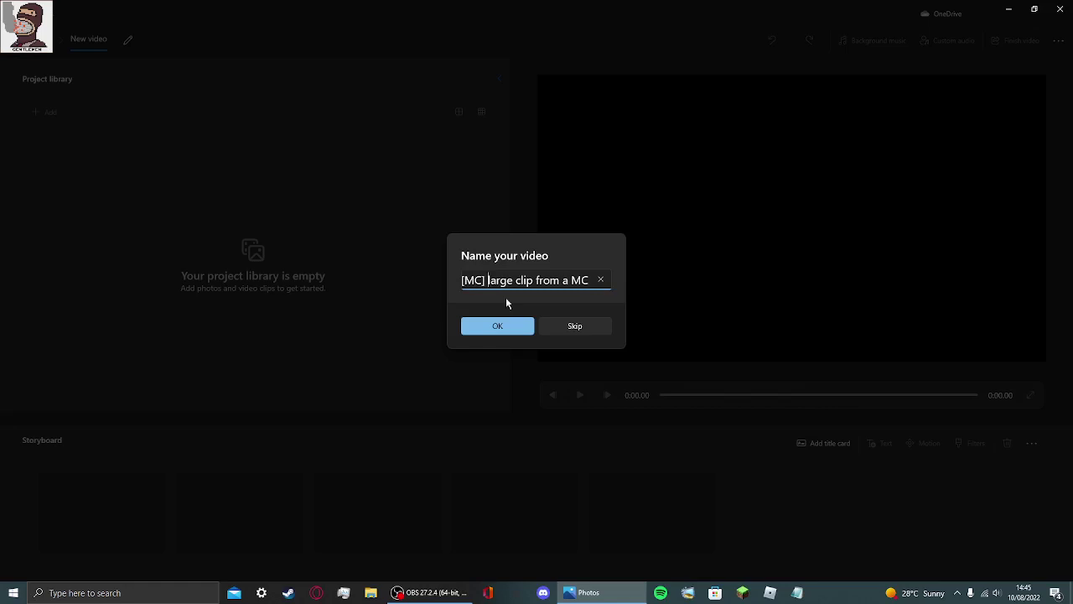
key("Delete")
type("L")
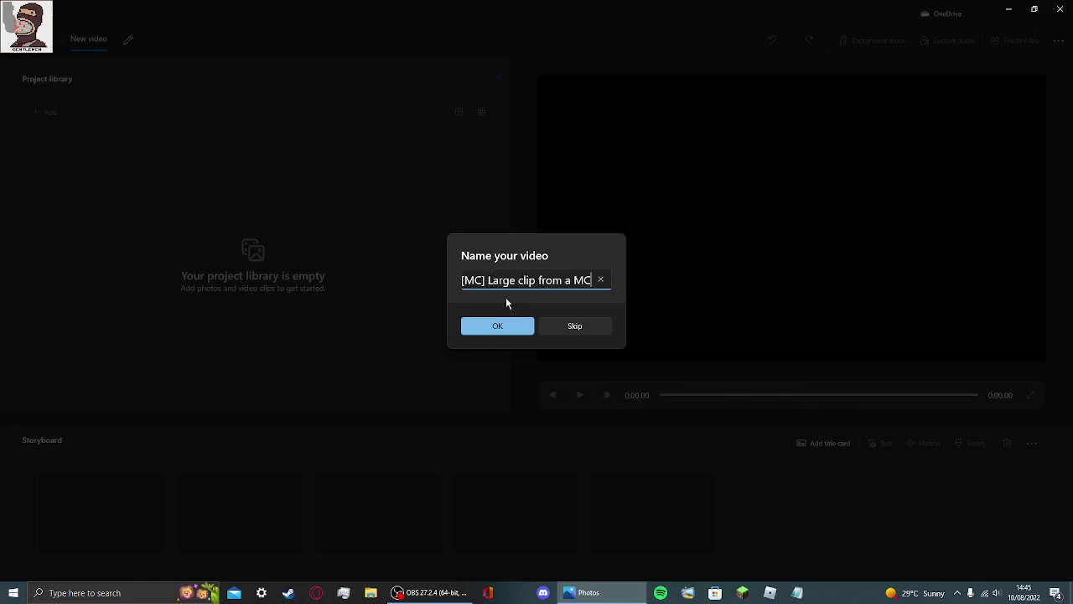
key("End")
type("lu")
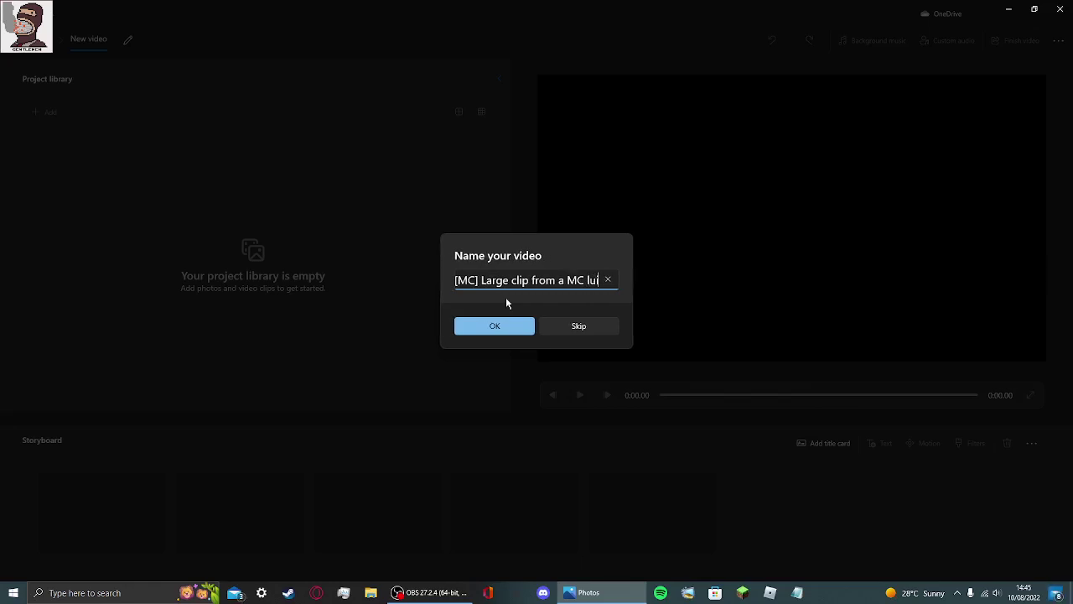
key("BackSpace")
type("i")
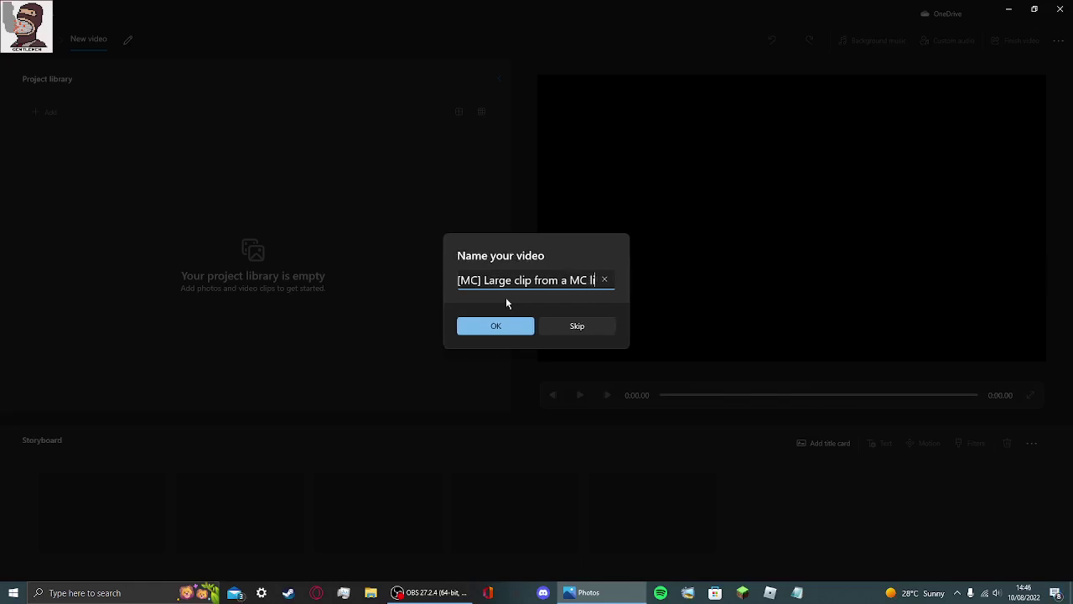
type("vestrea")
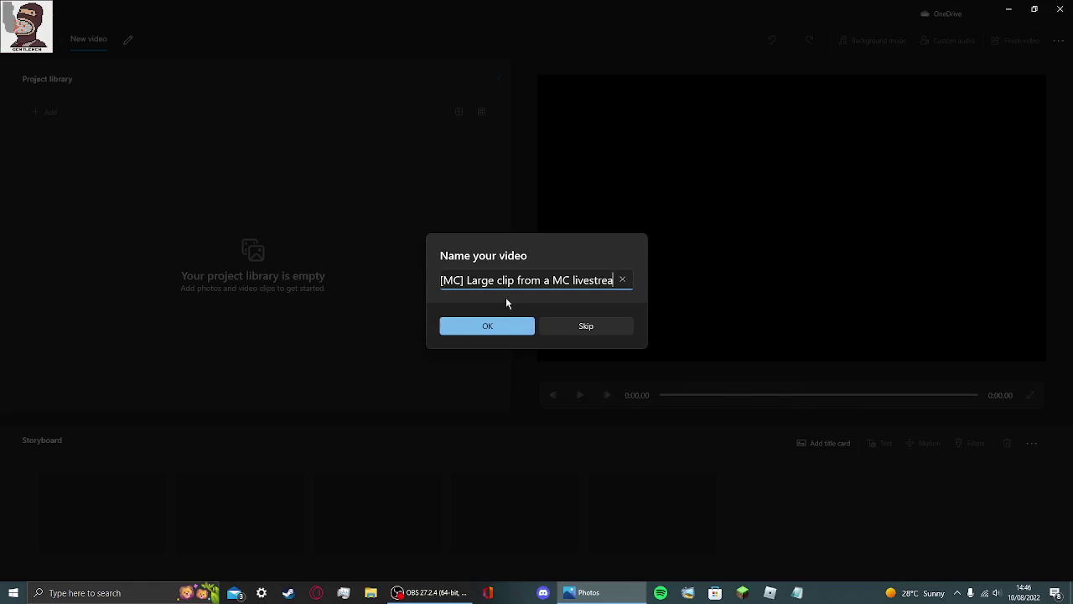
type("m")
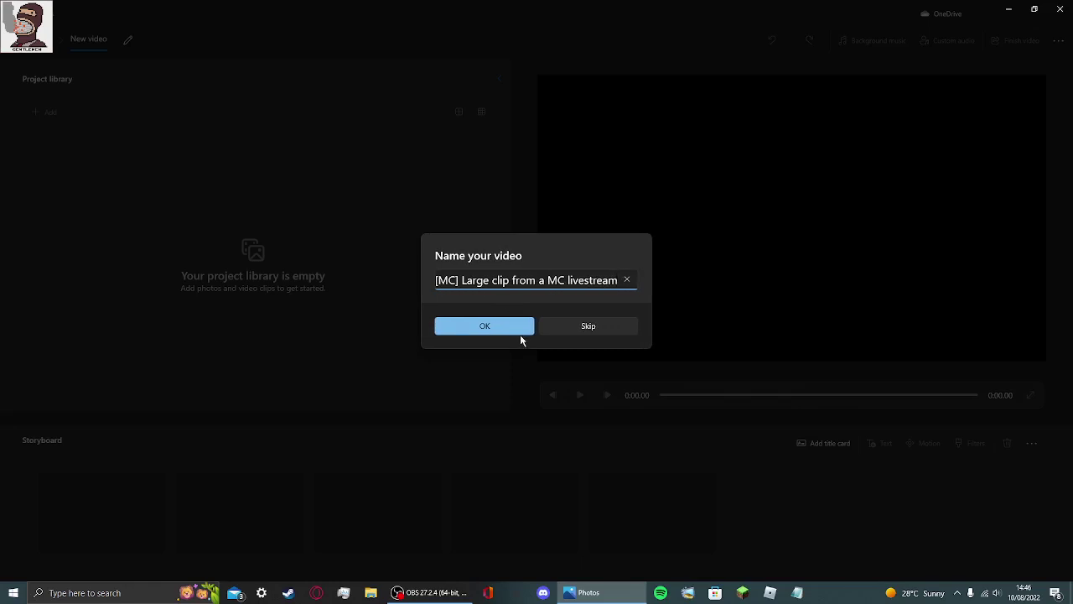
type("!")
left_click(484, 326)
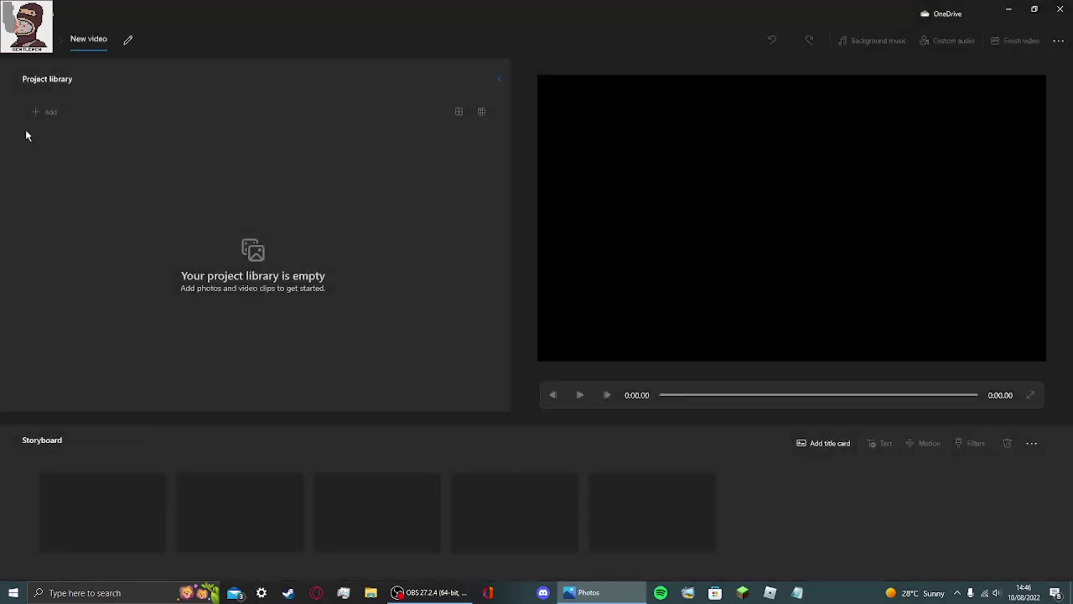
left_click(44, 111)
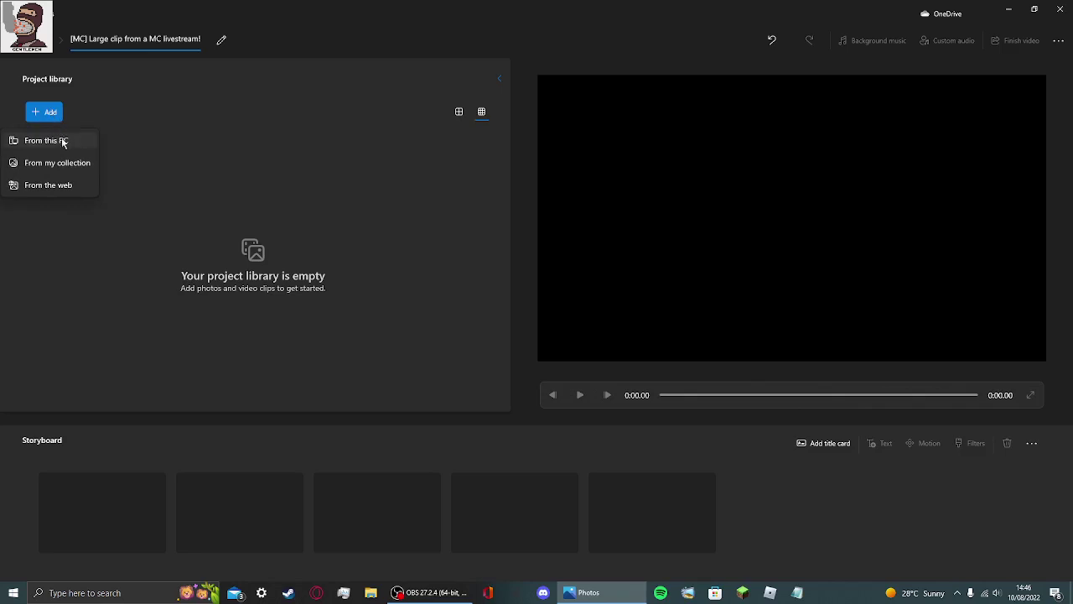
- Add media from this PC, browsing the C:, F:, G: and D: drives
left_click(62, 136)
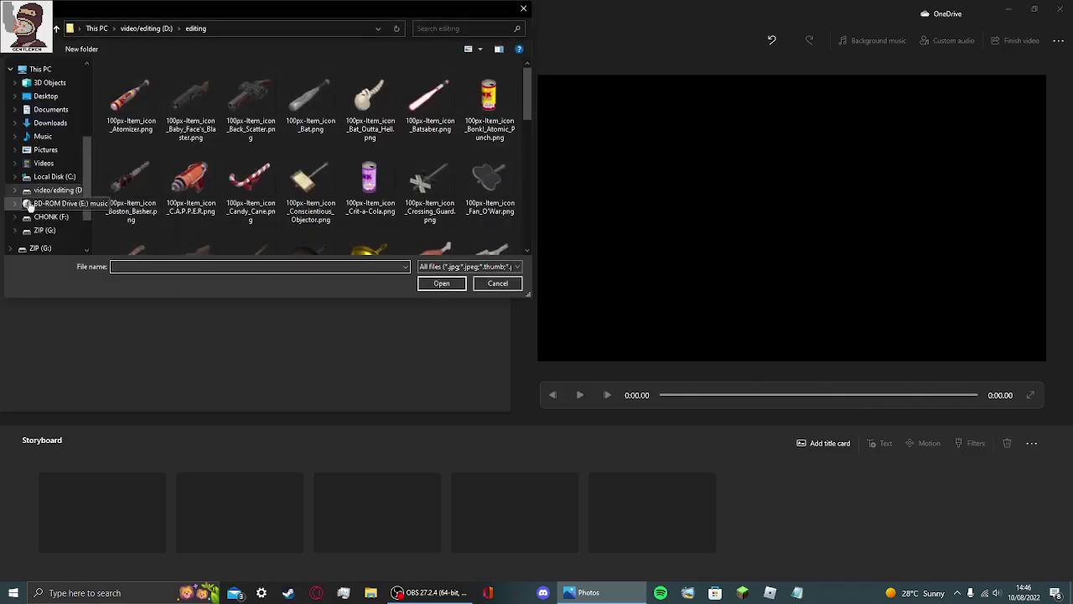
left_click(54, 176)
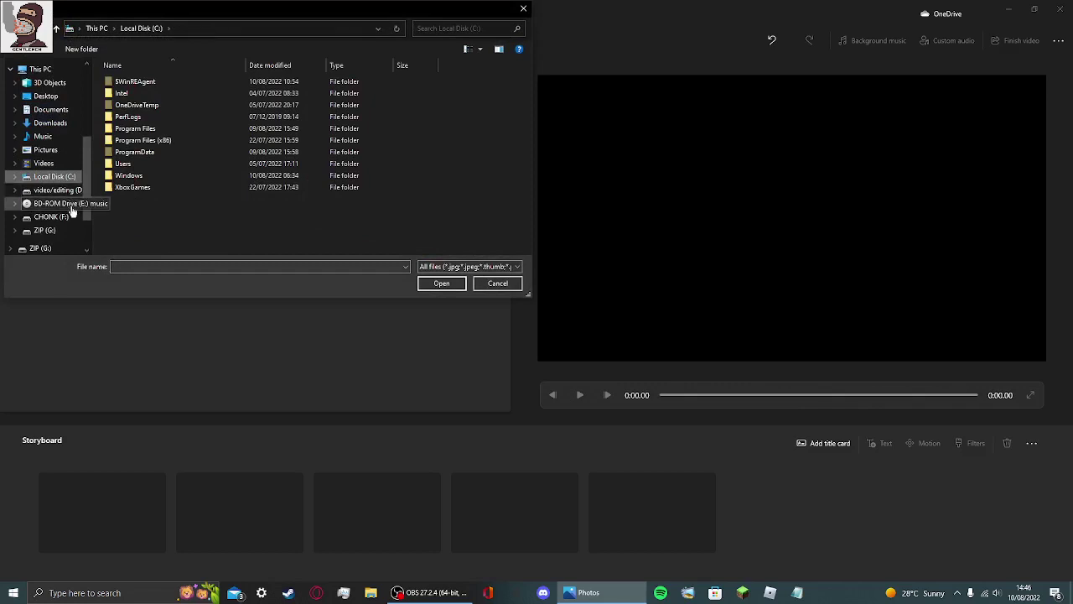
left_click(50, 217)
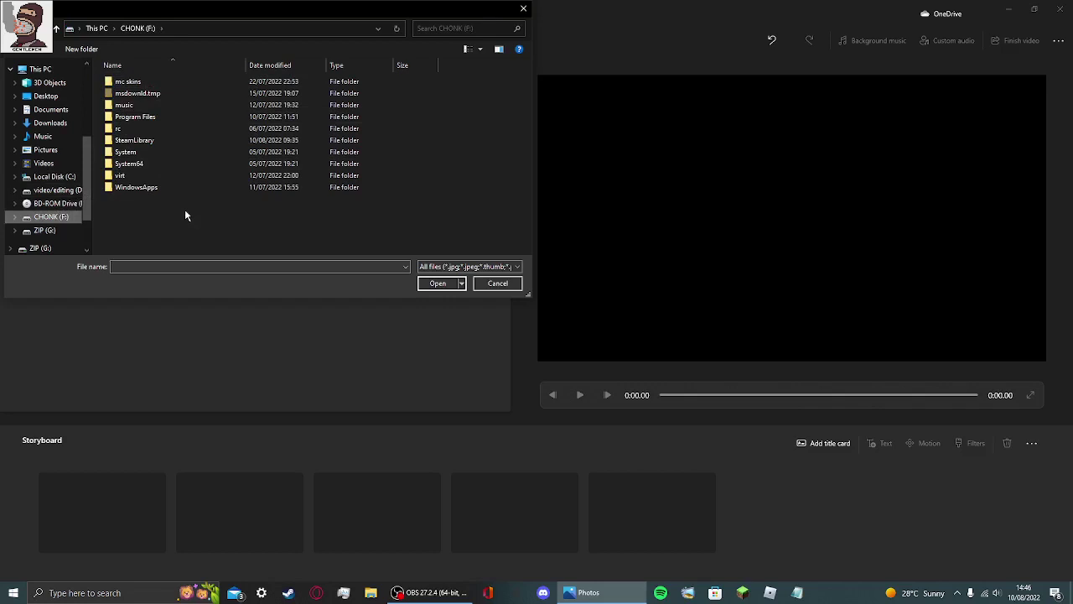
left_click(43, 230)
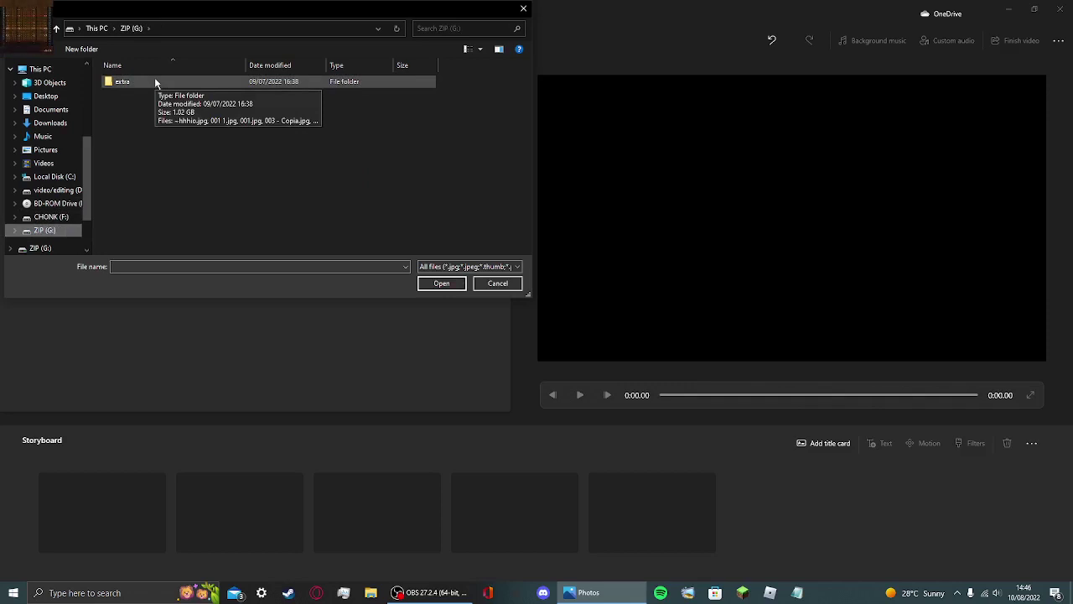
left_click(45, 191)
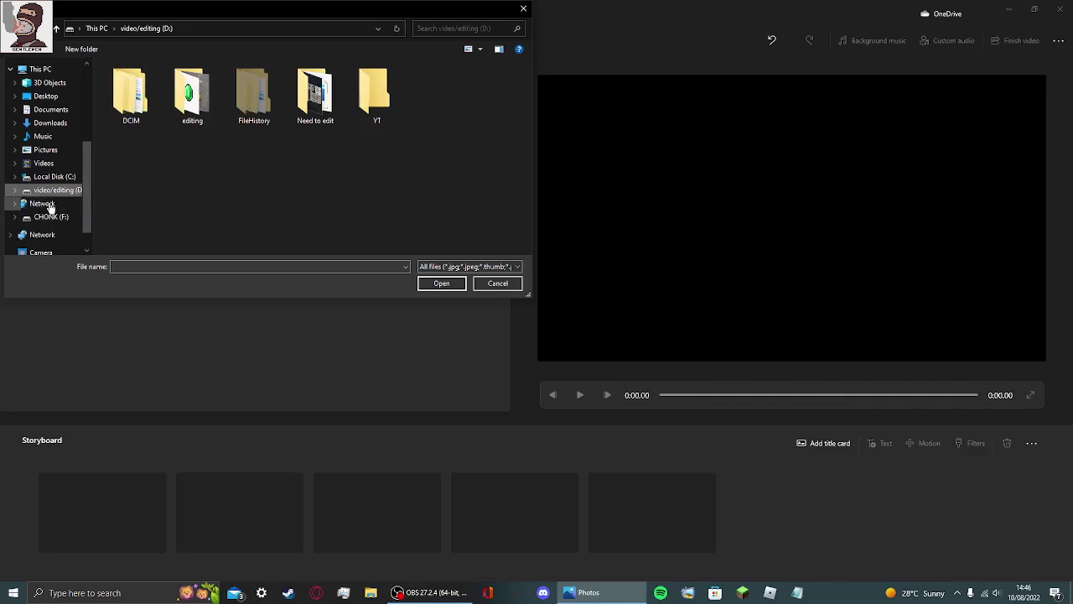
scroll(50, 210, "down", 2)
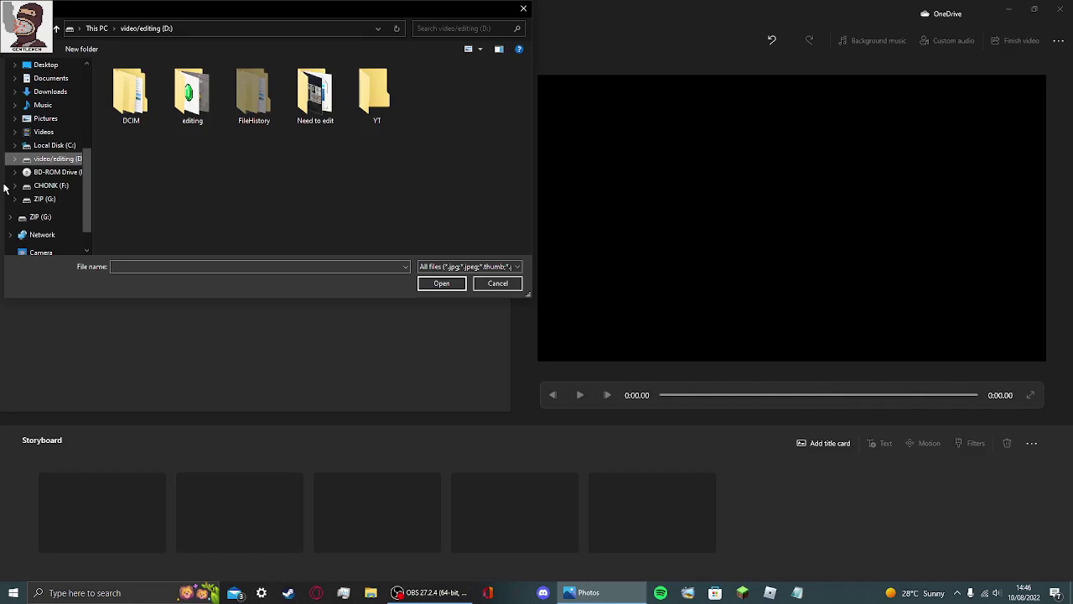
left_click(41, 217)
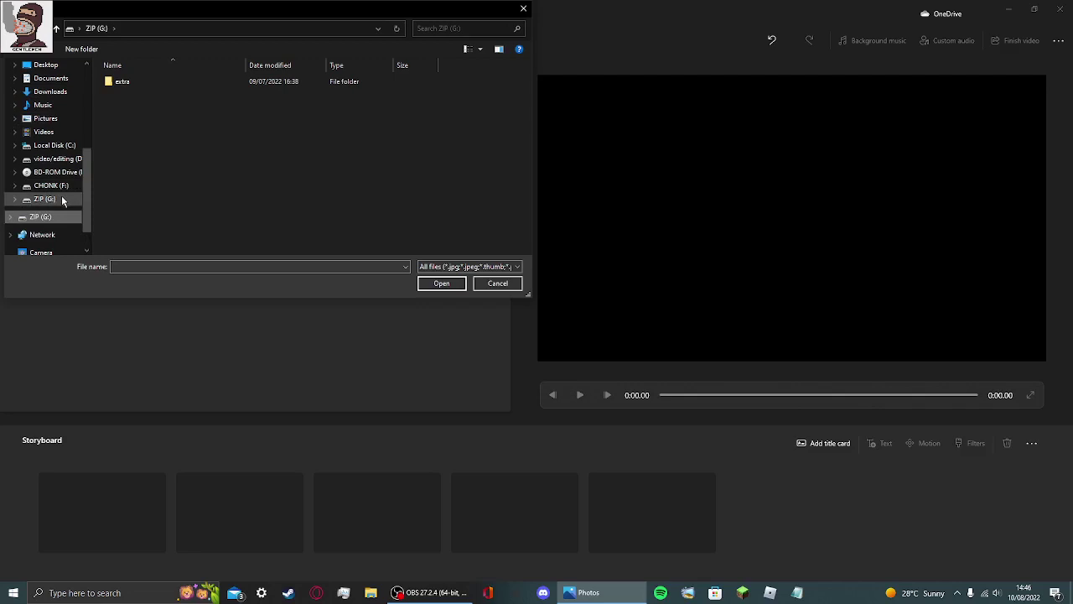
left_click(50, 145)
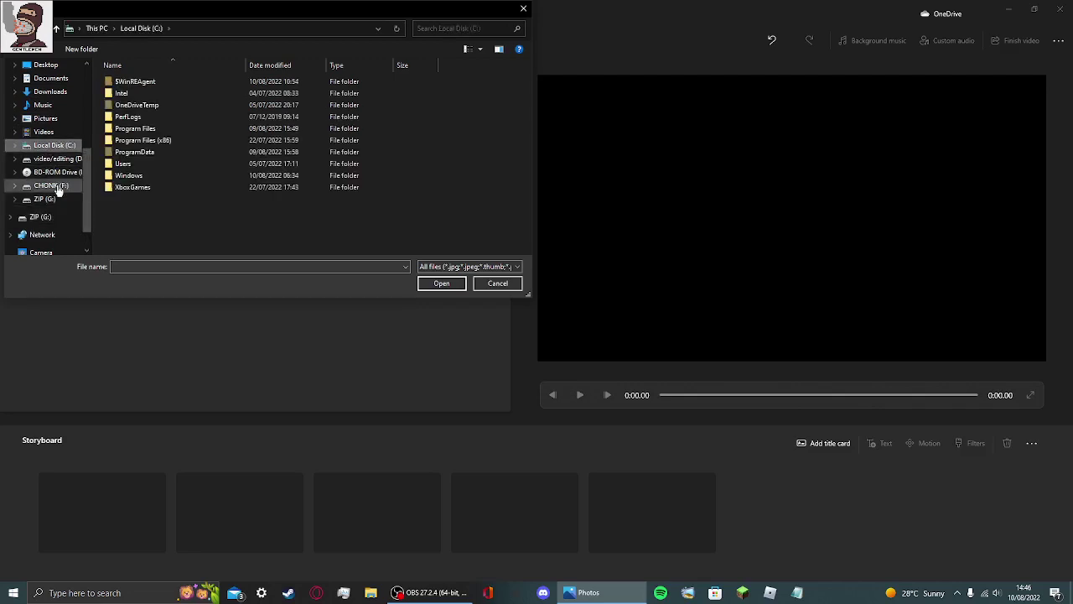
left_click(50, 186)
left_click(52, 159)
- Import the first .mkv livestream recording from D:'s Need to edit folder
double_click(126, 93)
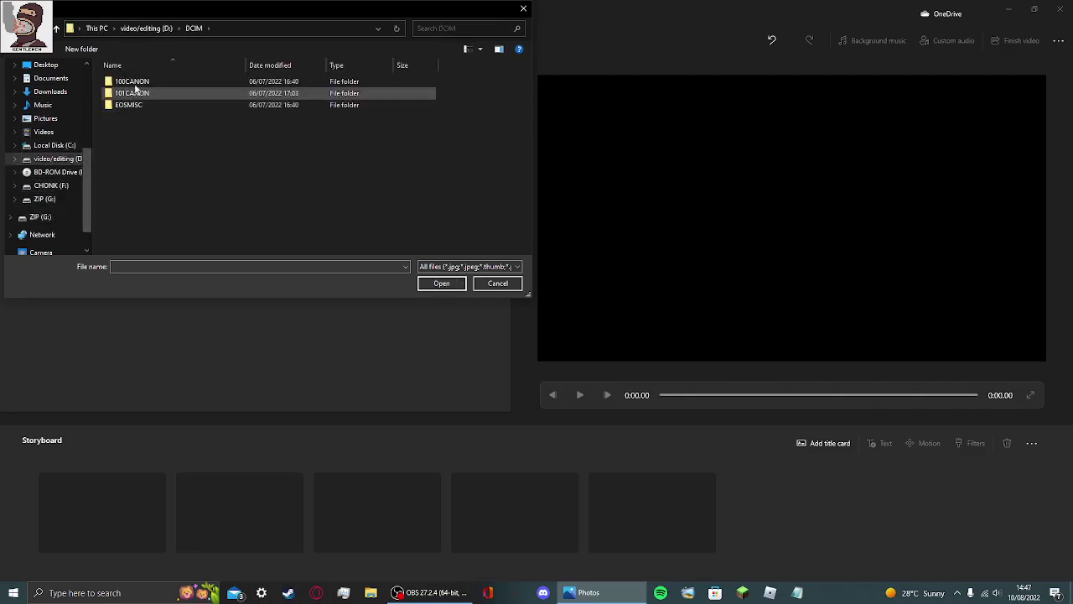
key("BackSpace")
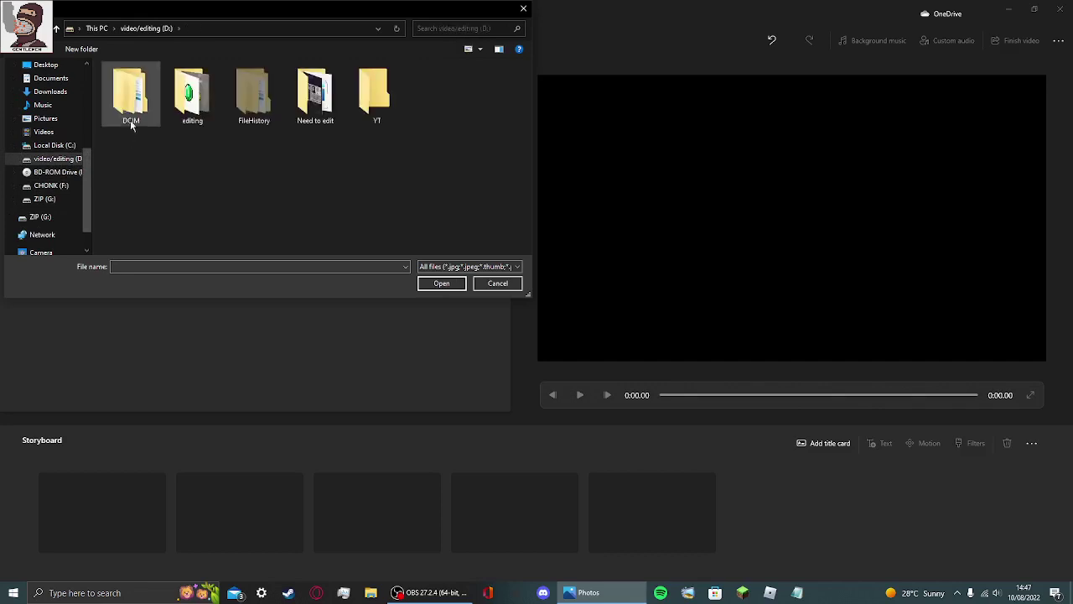
mouse_move(130, 95)
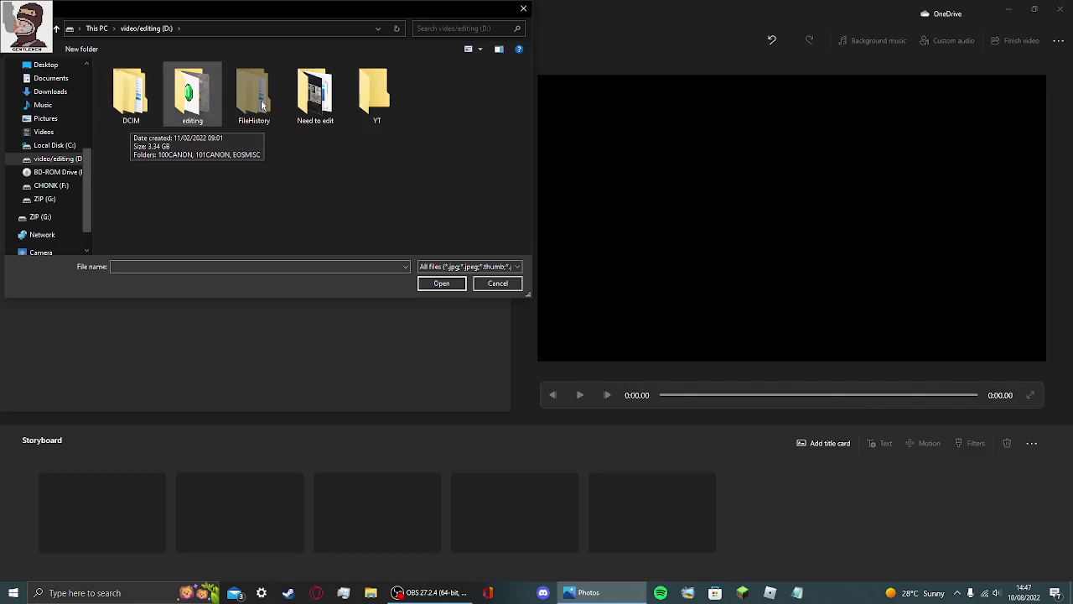
double_click(315, 92)
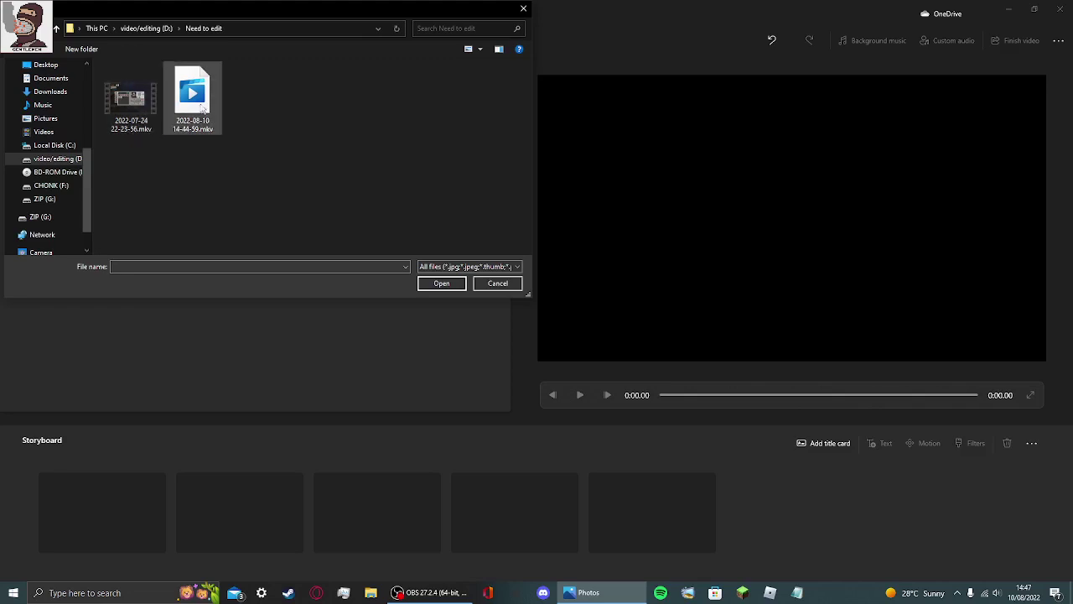
double_click(134, 104)
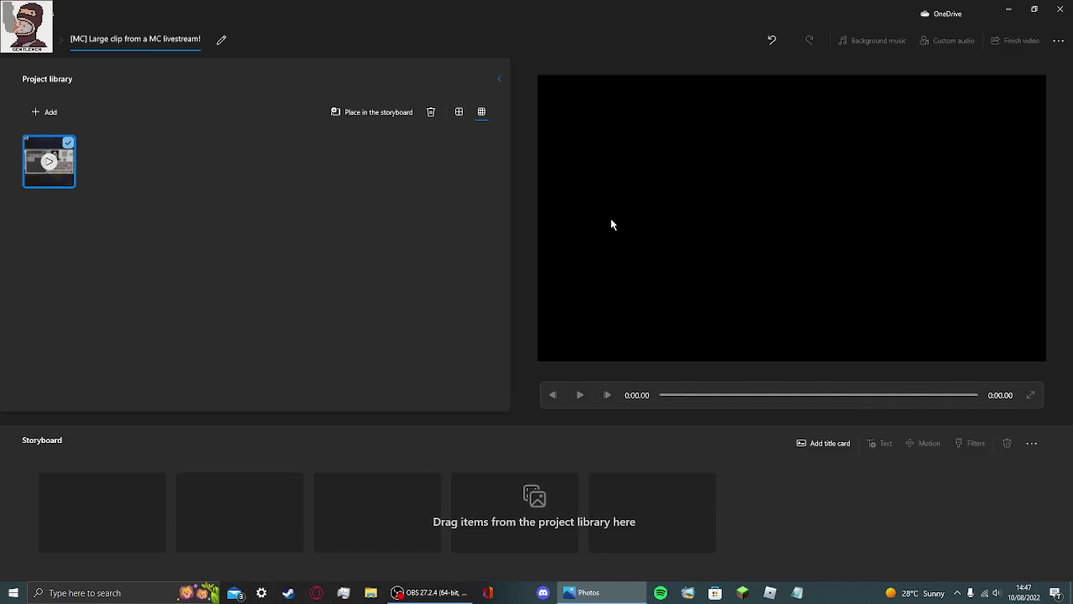
- Add intro.mp4 from the editing folder on D: to the project library
left_click(43, 111)
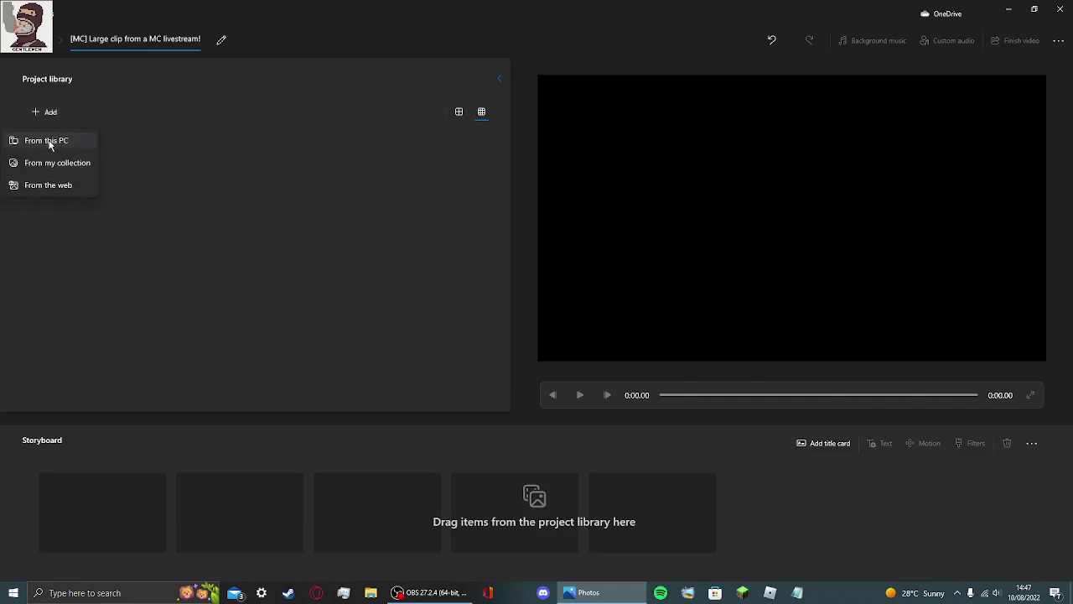
left_click(48, 141)
left_click(55, 189)
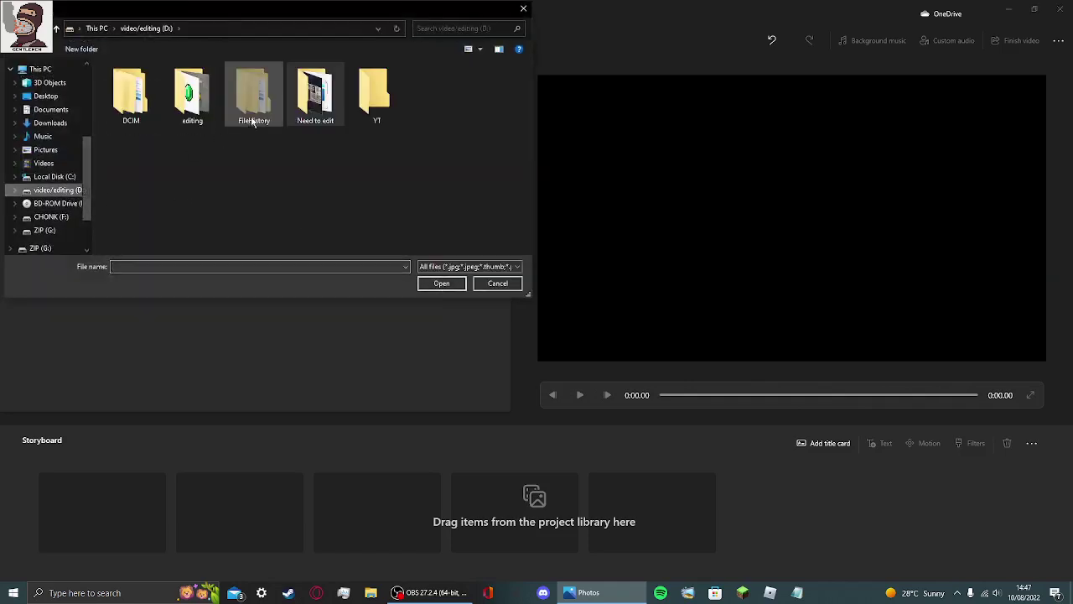
double_click(192, 97)
scroll(277, 164, "down", 5)
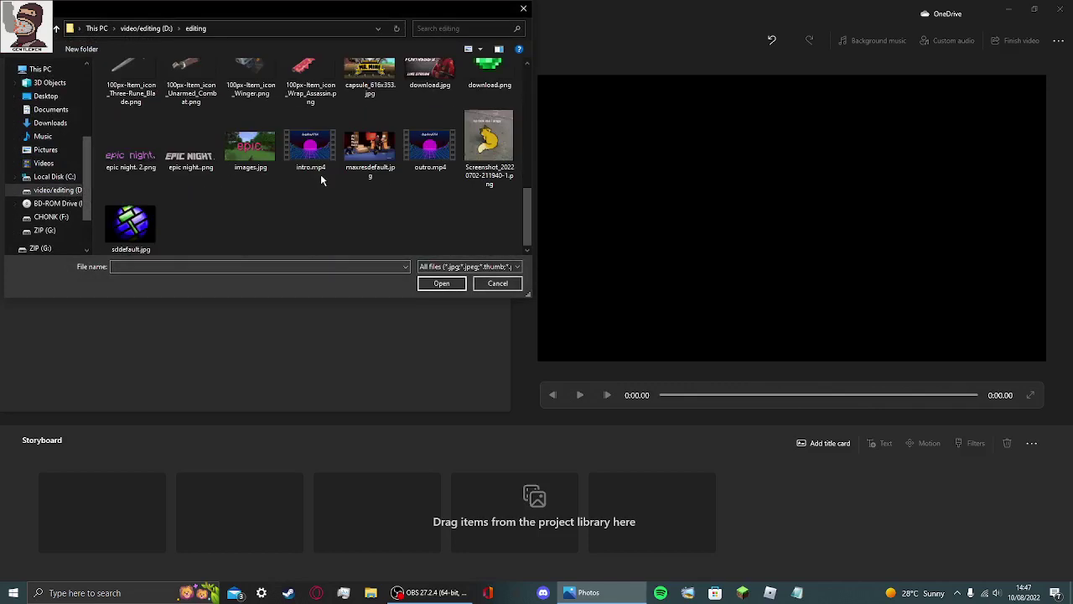
left_click(310, 149)
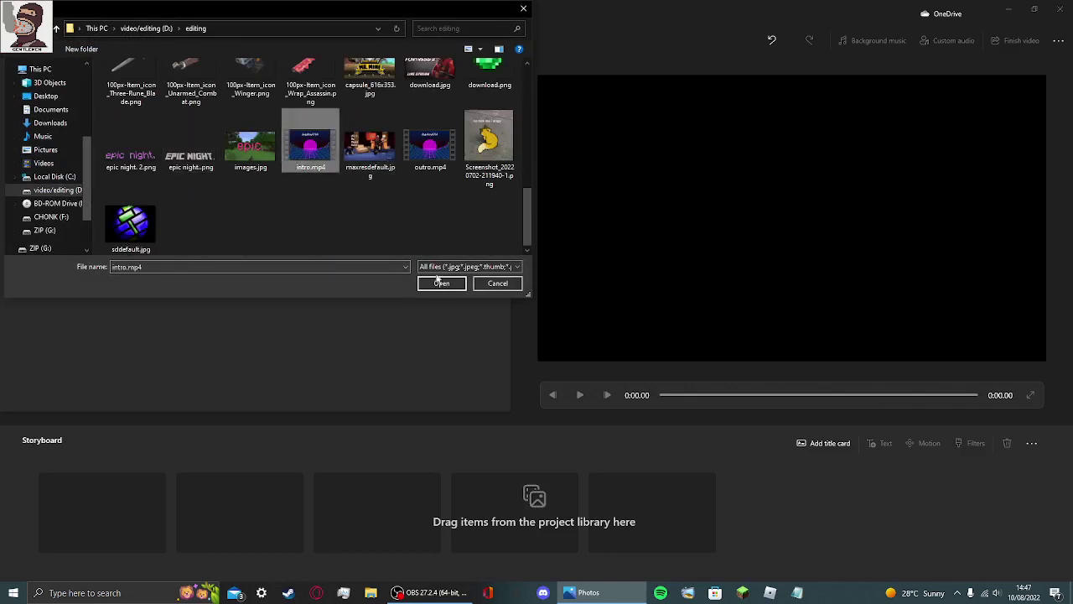
left_click(442, 284)
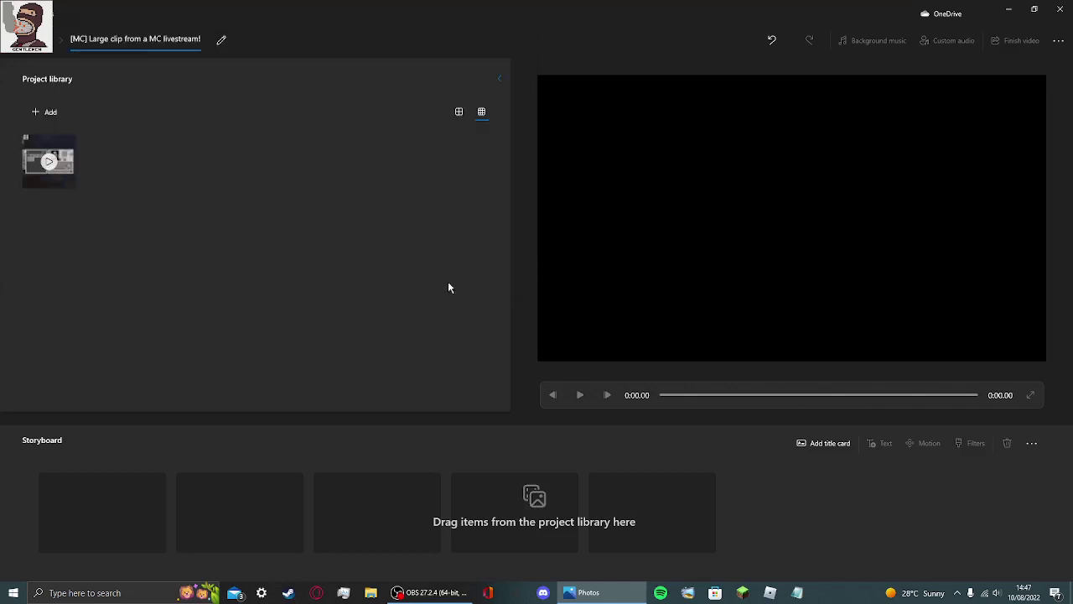
- Add the outro video file to the project library as well
left_click(47, 112)
left_click(46, 134)
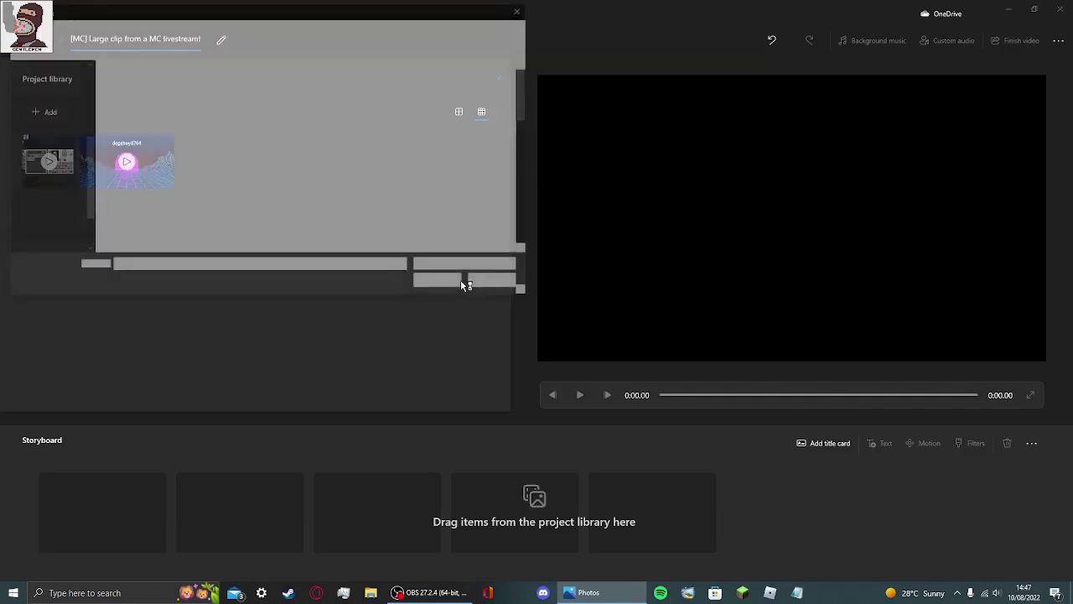
scroll(352, 165, "down", 5)
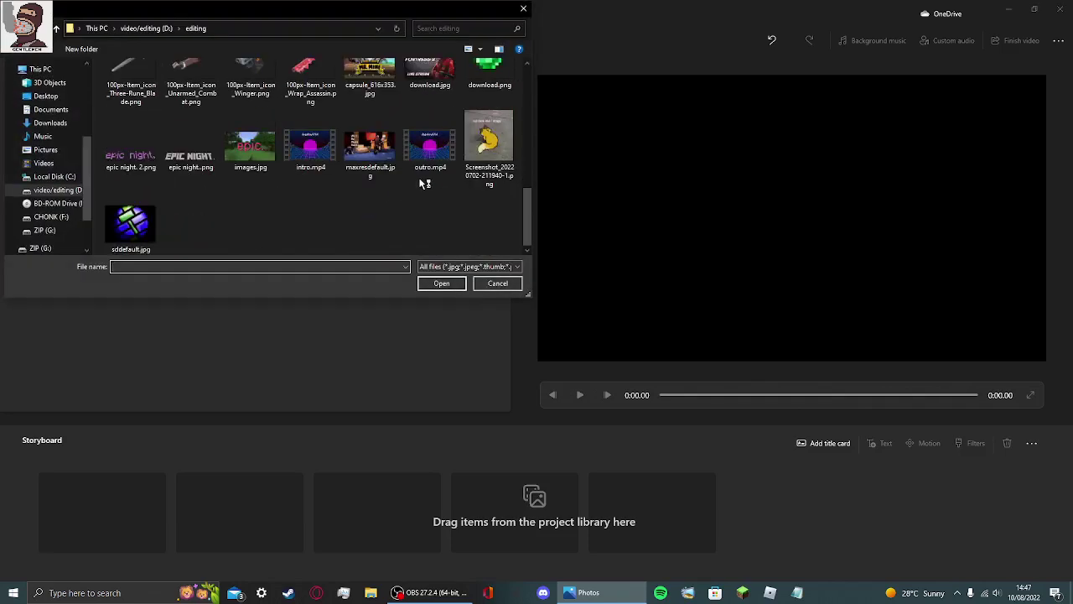
left_click(429, 147)
left_click(442, 283)
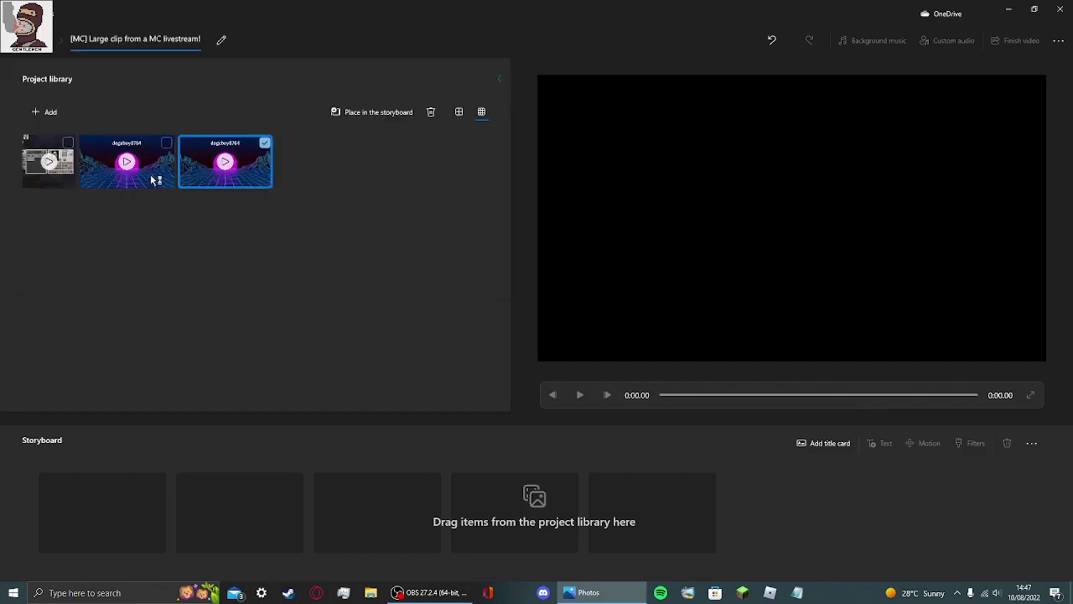
- Drag the intro and outro into the storyboard, with the Minecraft clip placed between them
mouse_move(154, 180)
left_mouse_down()
mouse_move(111, 513)
mouse_move(368, 496)
left_mouse_up()
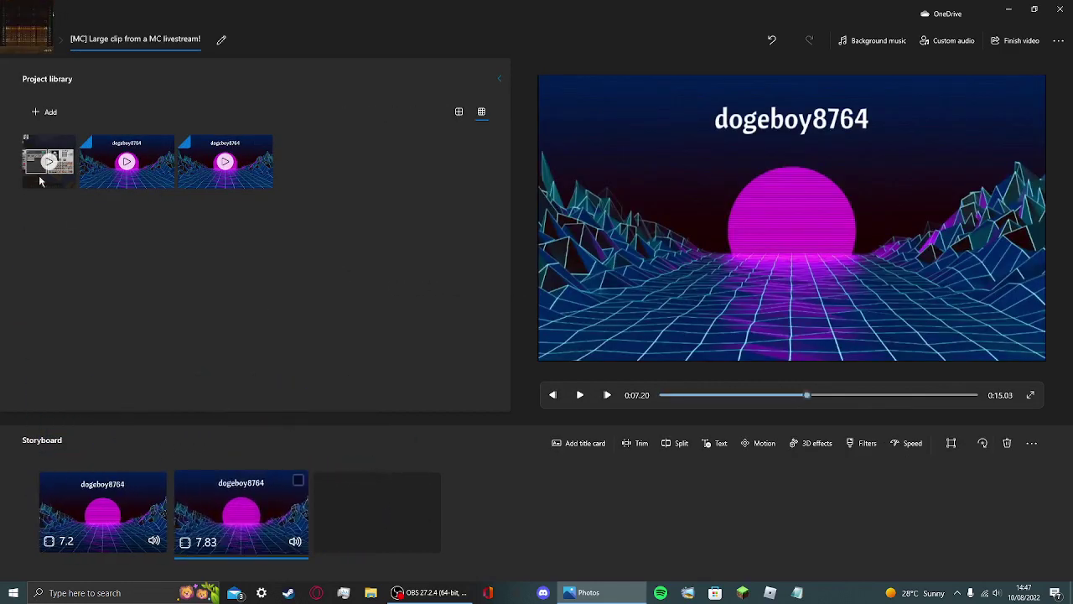
left_click_drag(48, 161, 256, 505)
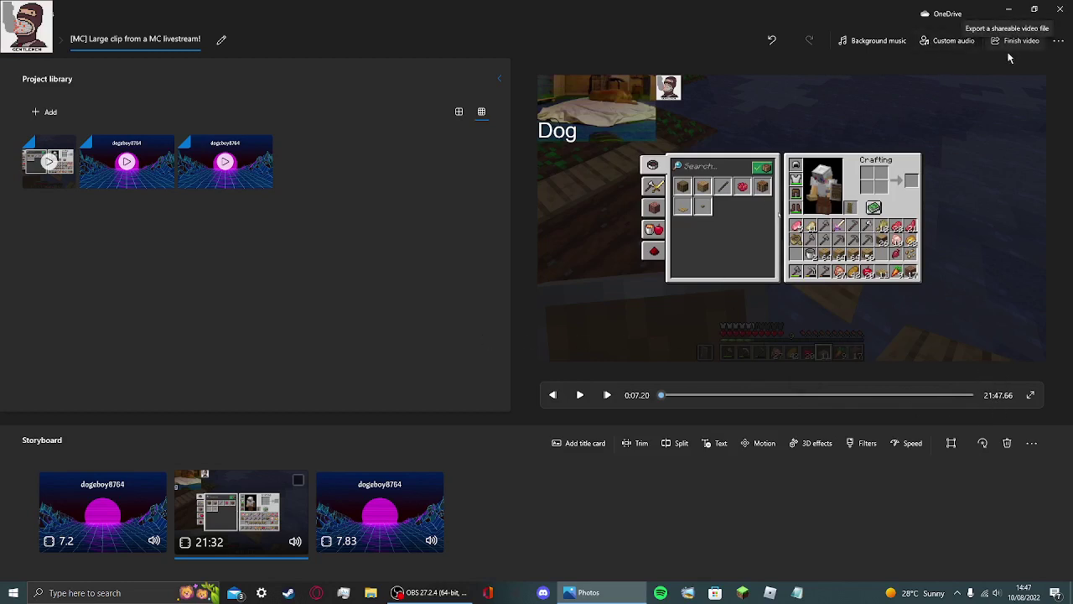
- Play the preview from the intro and scrub the Minecraft clip to about 3:40 and 5:37
left_click(579, 395)
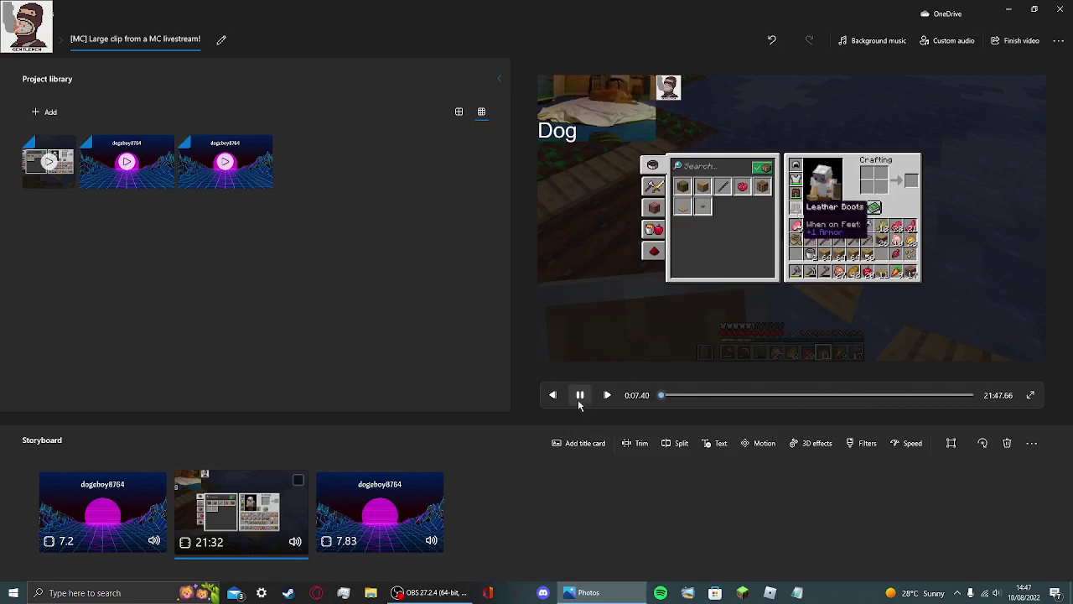
left_click(667, 395)
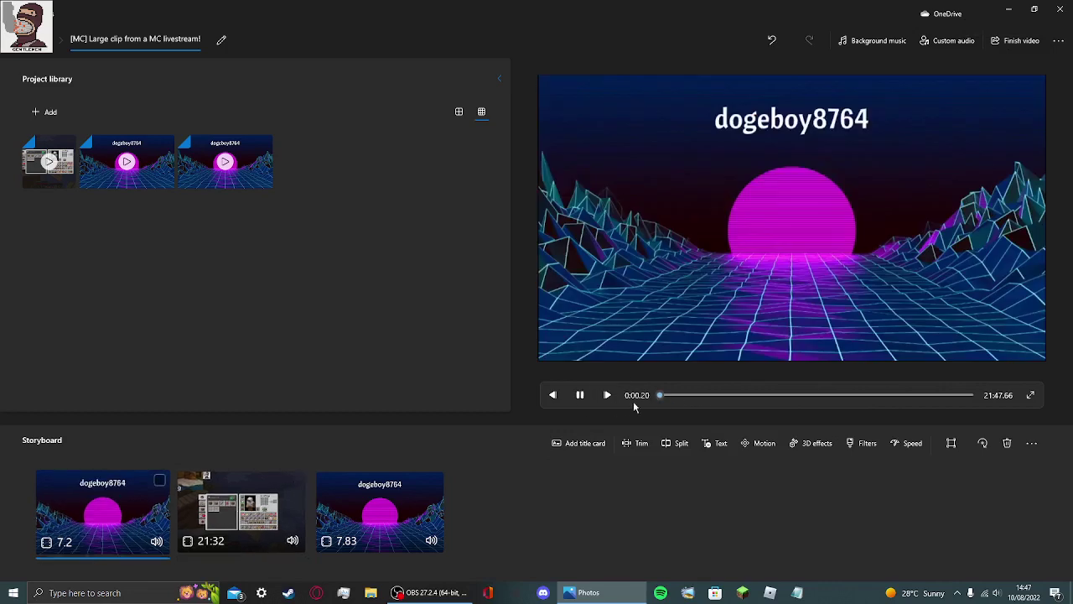
left_click(673, 395)
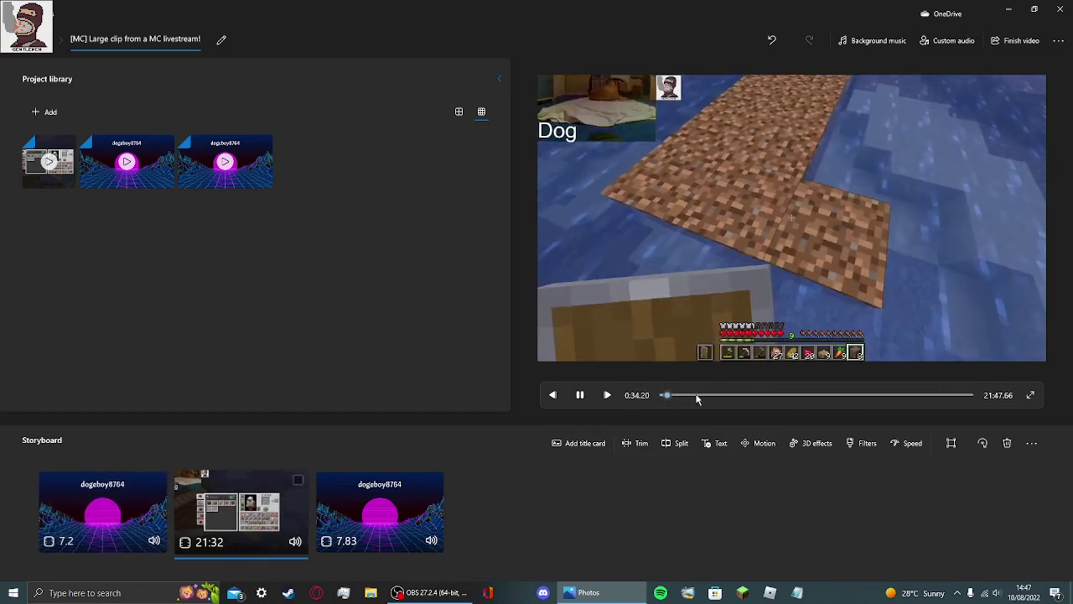
left_click(711, 396)
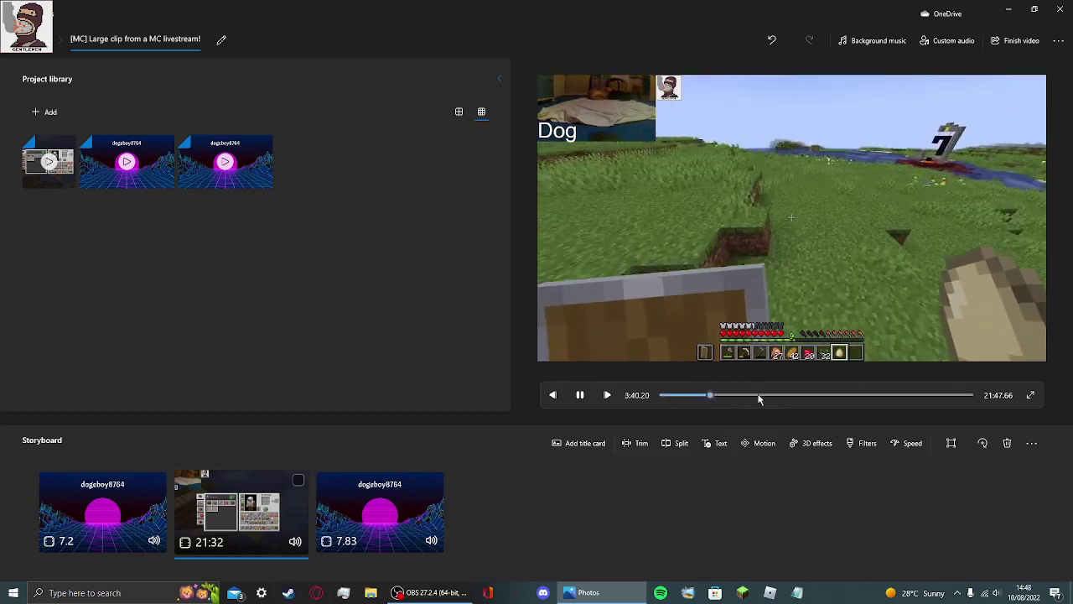
key("space")
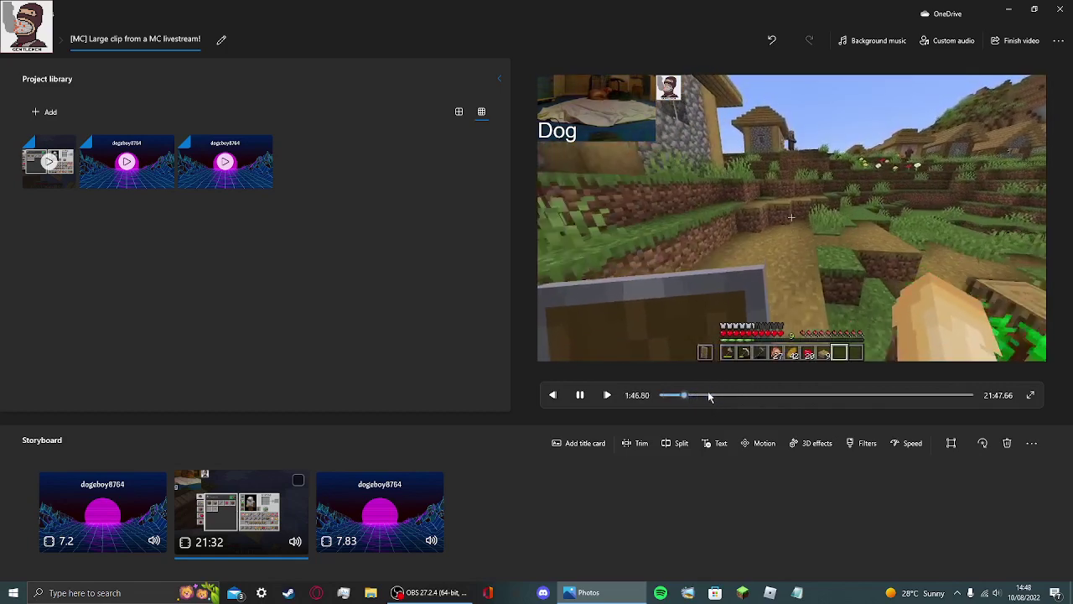
key("space")
left_click(739, 395)
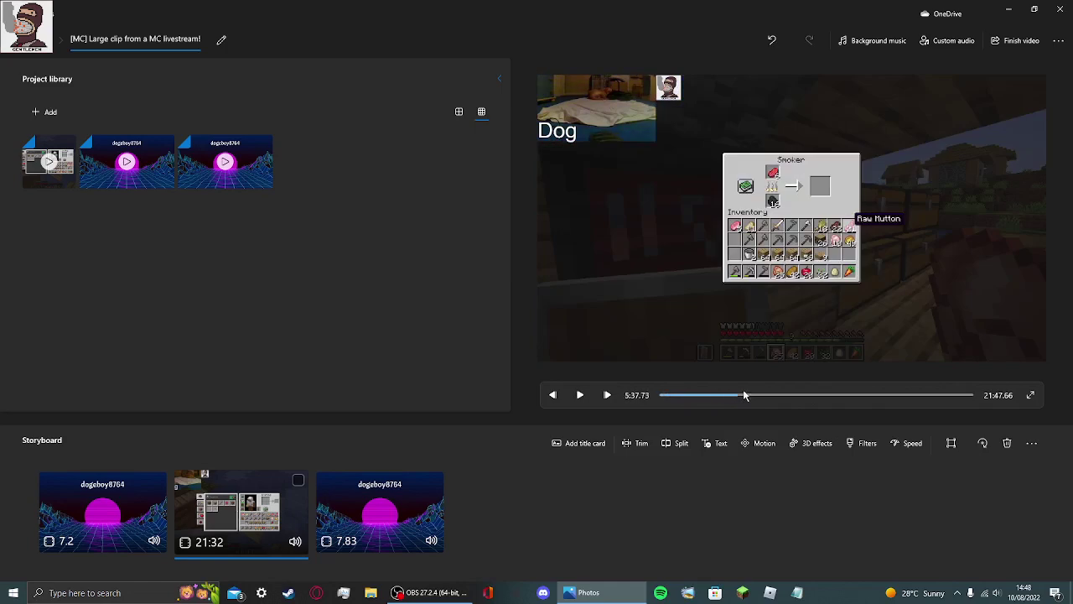
key("space")
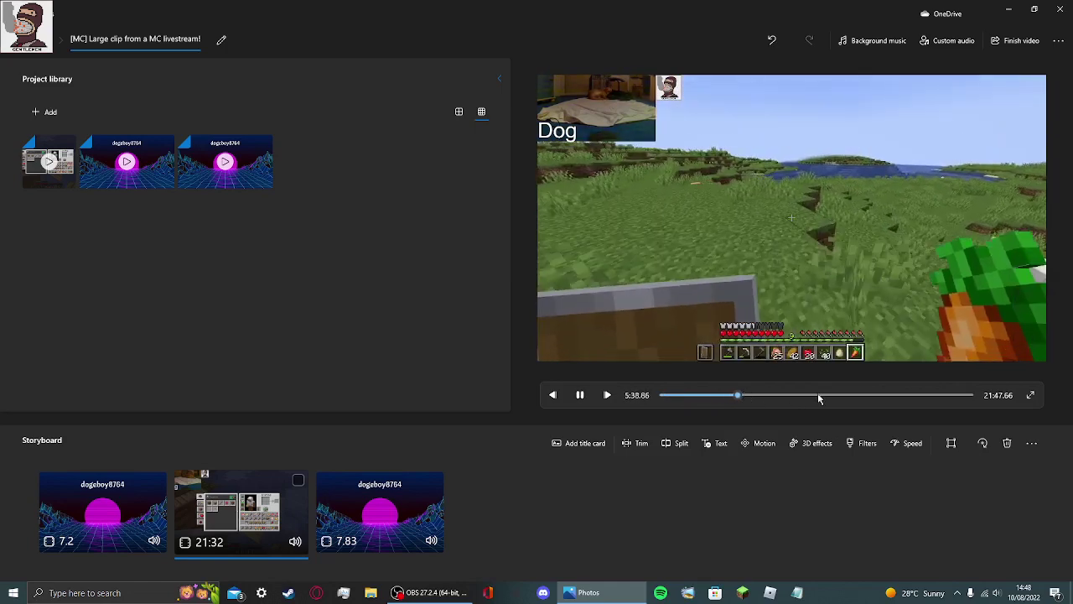
- Skip through 8:48, 14:34 and 19:00 to the clip's end and play it
left_click(788, 394)
key("space")
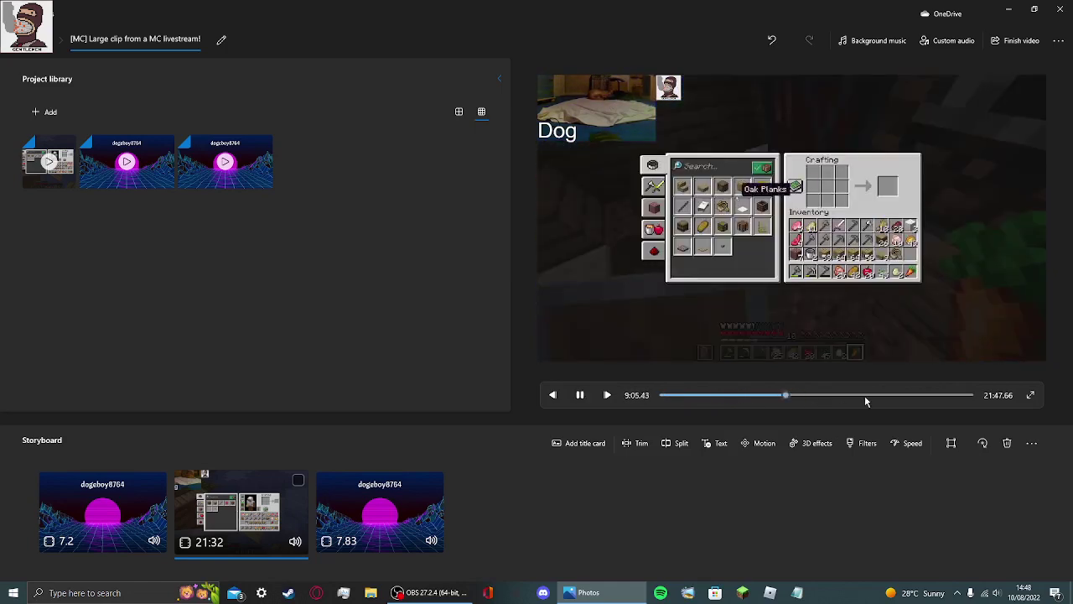
left_click(864, 395)
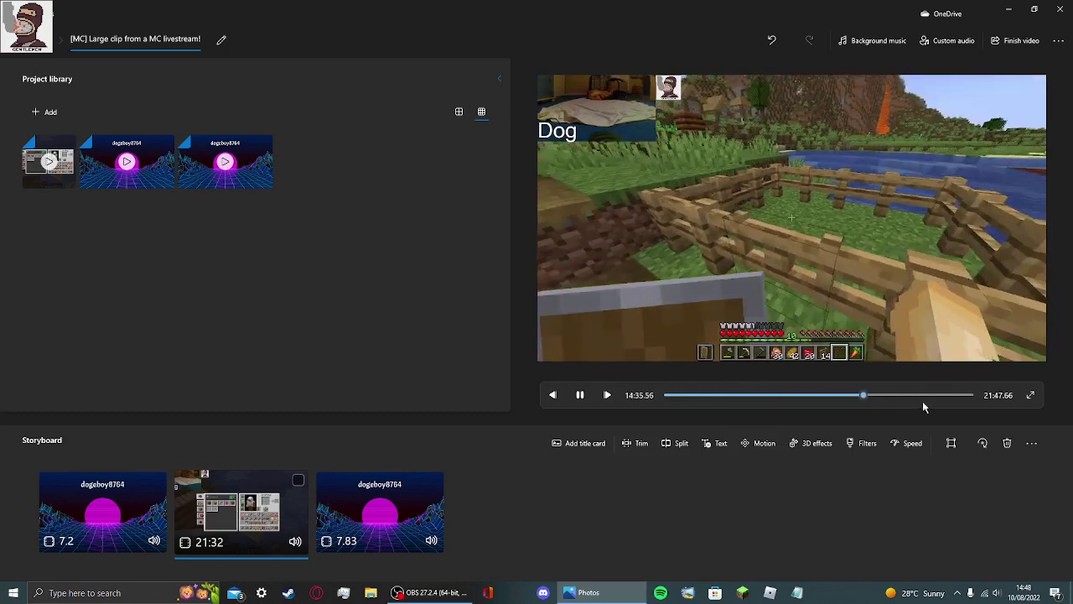
left_click(926, 395)
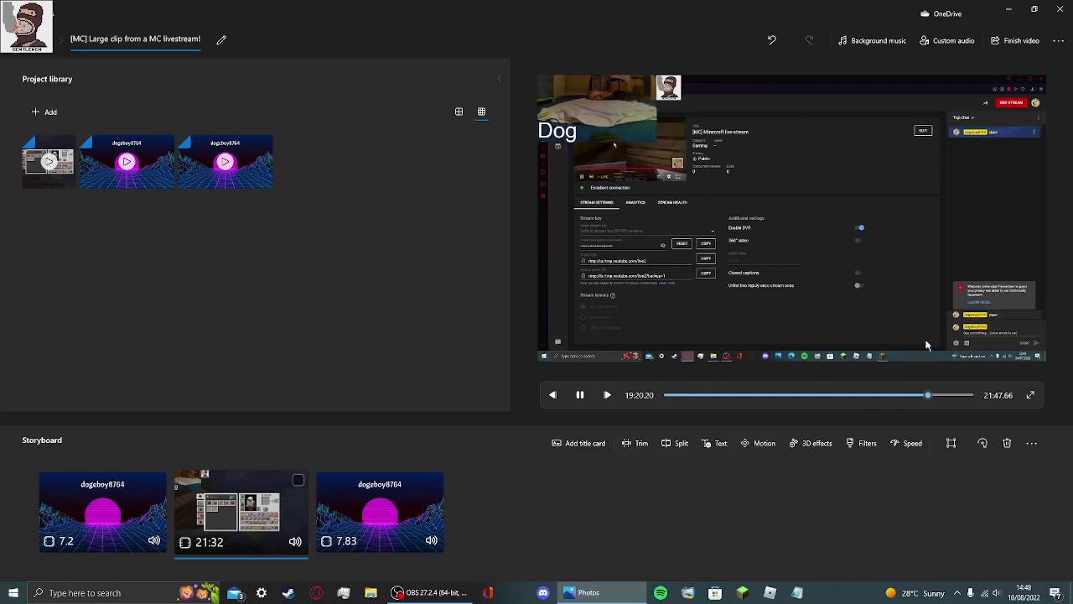
left_click(951, 395)
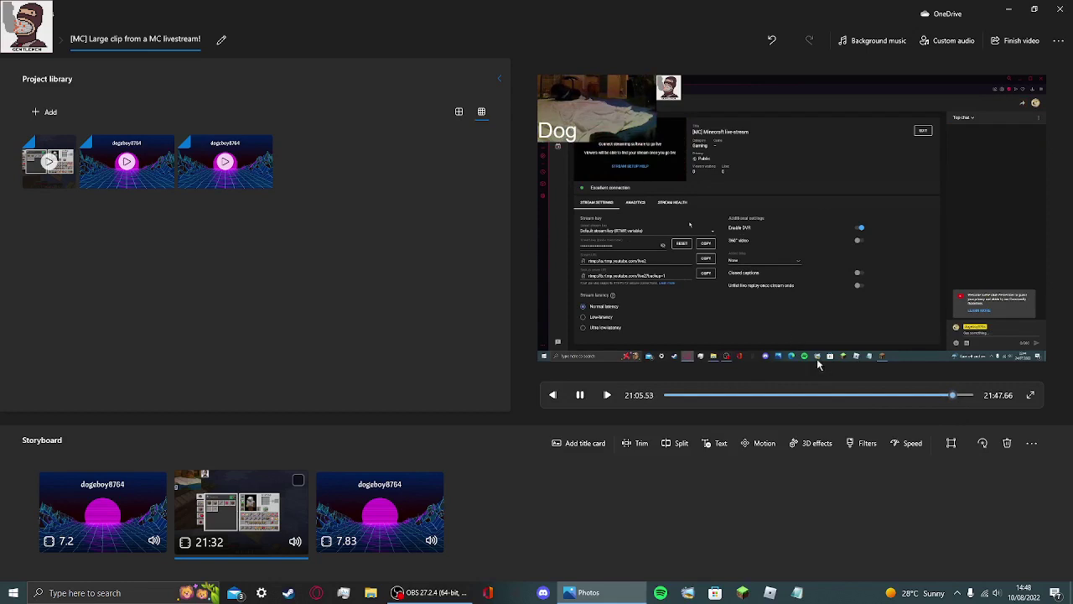
left_click_drag(953, 395, 966, 400)
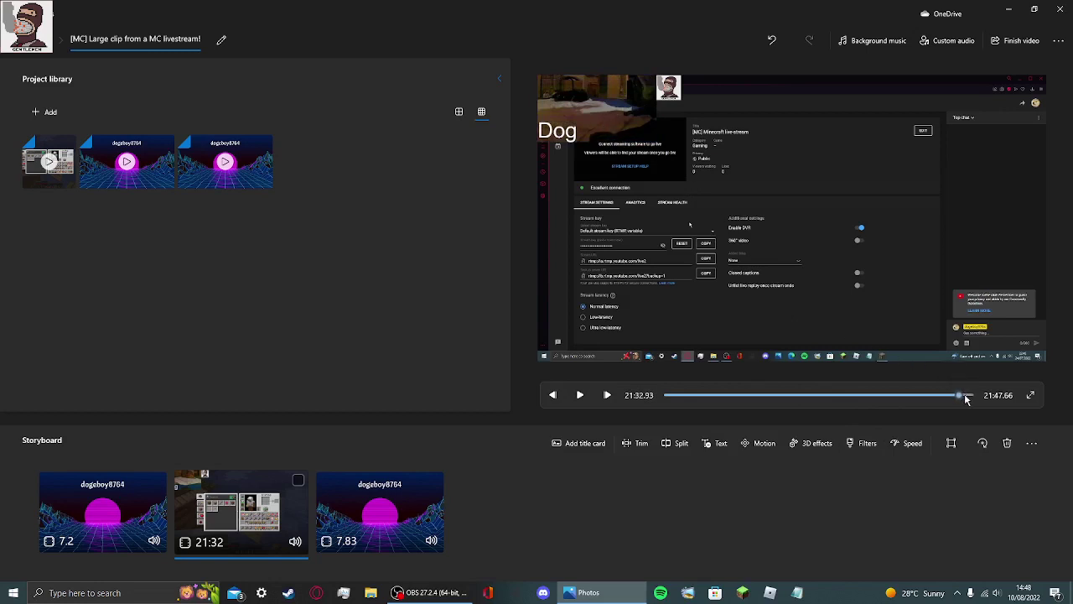
left_click(580, 395)
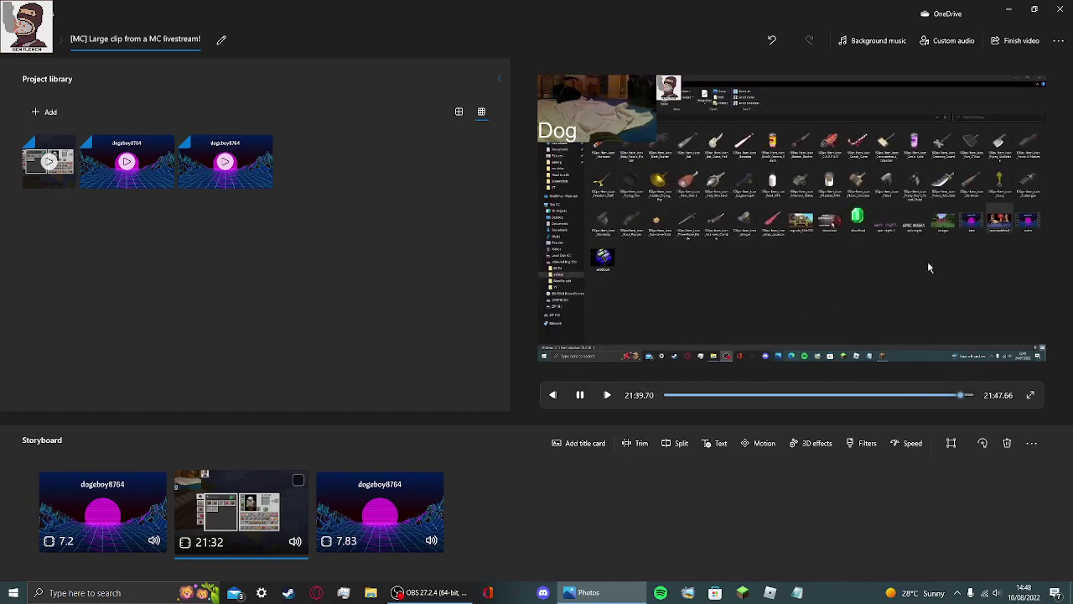
- Export the video at High 1080p to the YT folder on the D: drive
left_click(1021, 40)
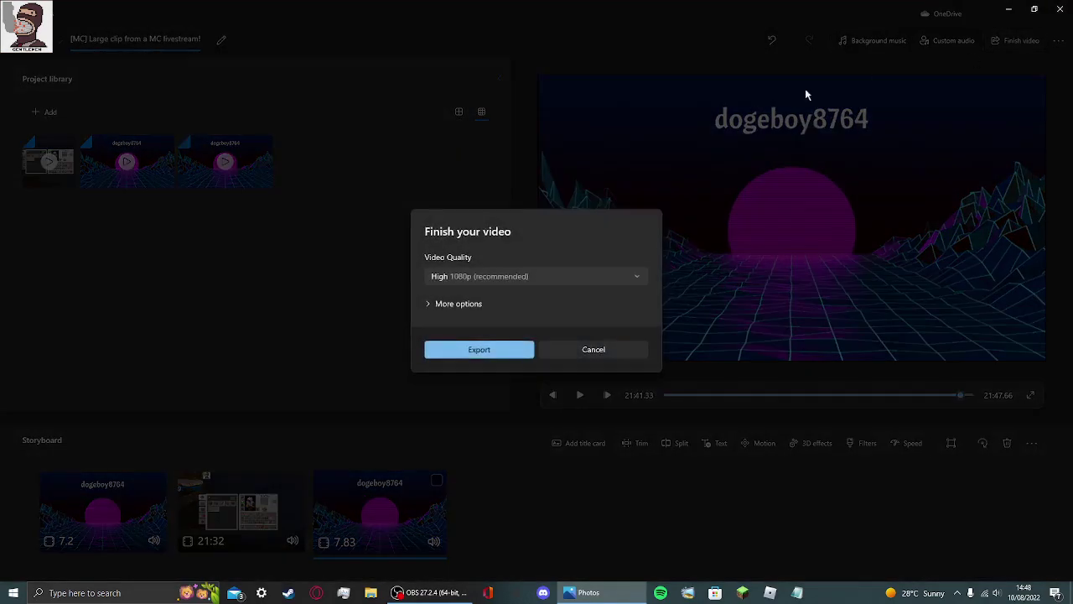
left_click(489, 344)
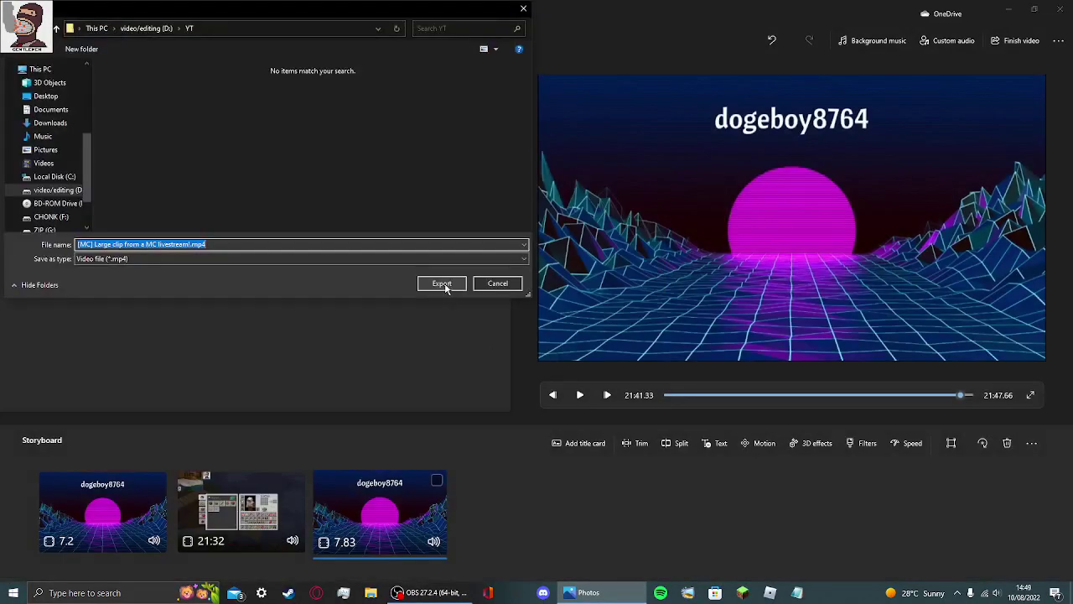
left_click(57, 190)
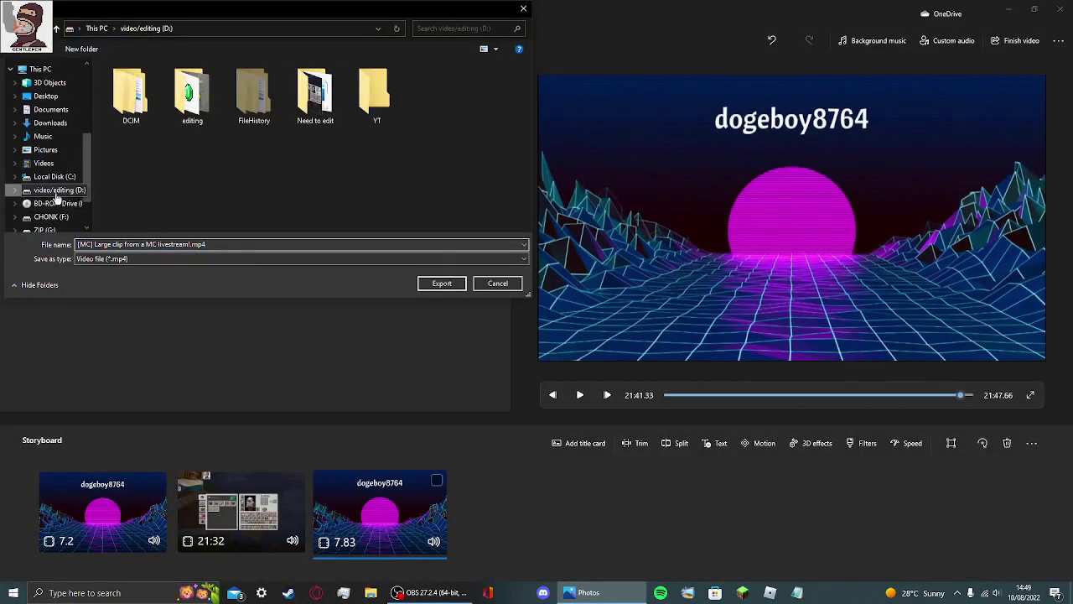
double_click(376, 96)
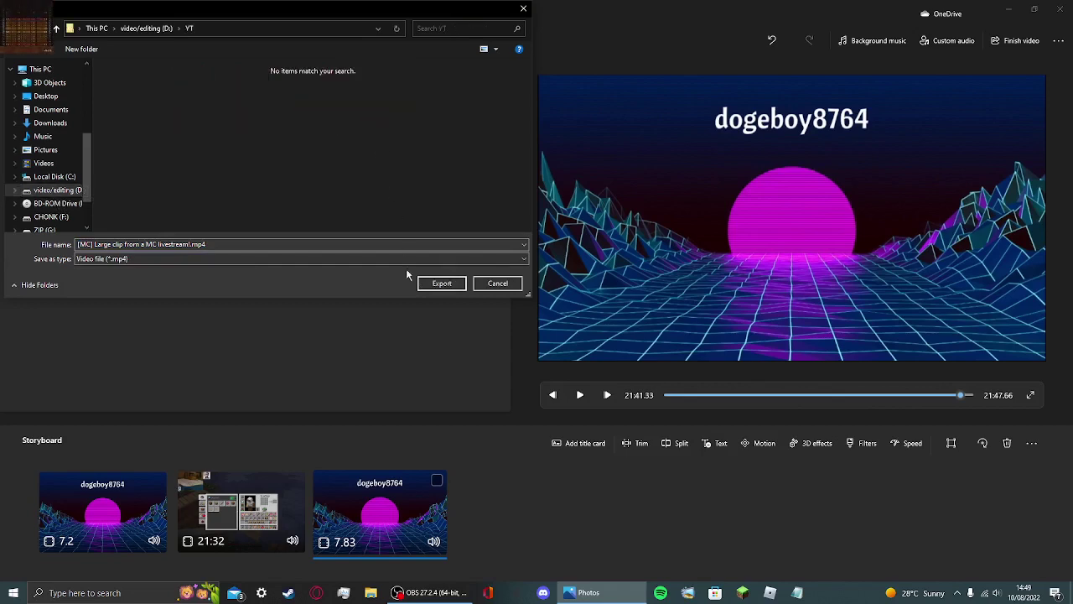
left_click(441, 282)
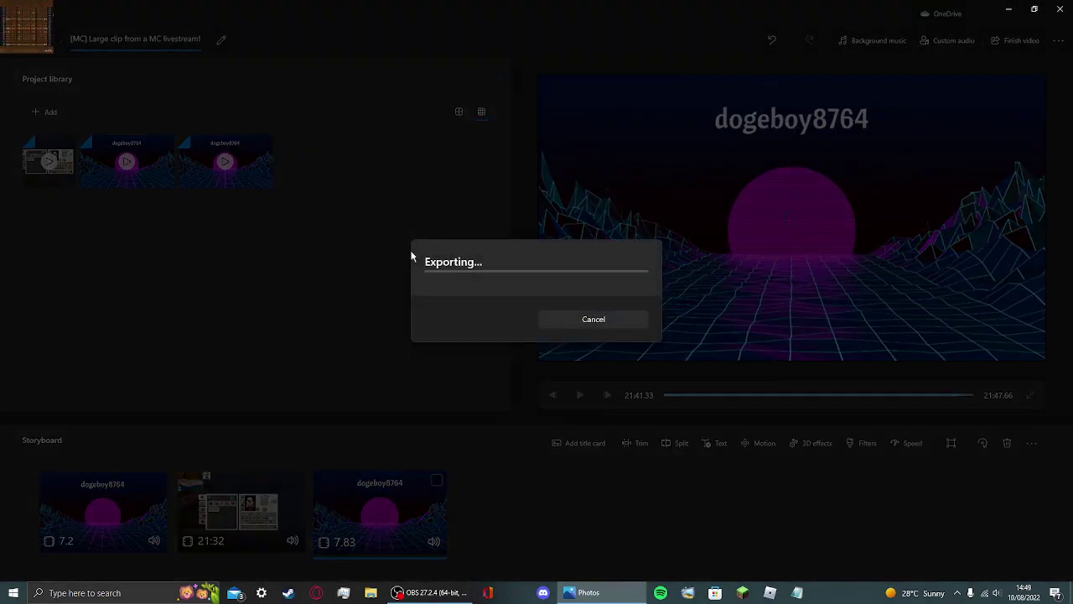